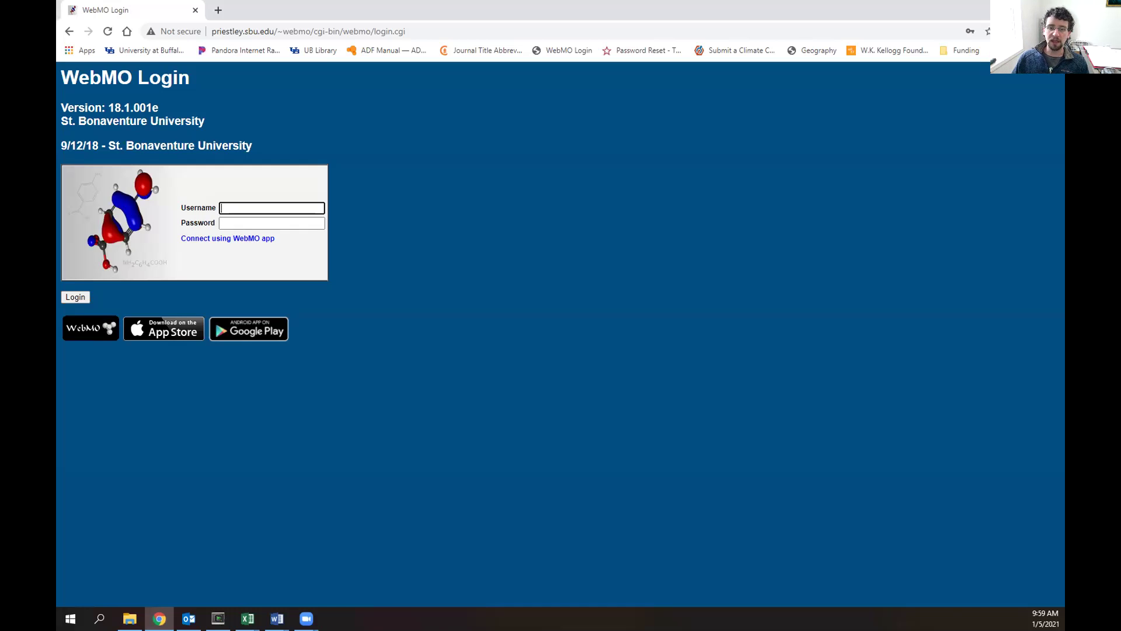
# - Switch from the WebMO login page to the terminal window
pyautogui.hotkey('alt', 'Tab')
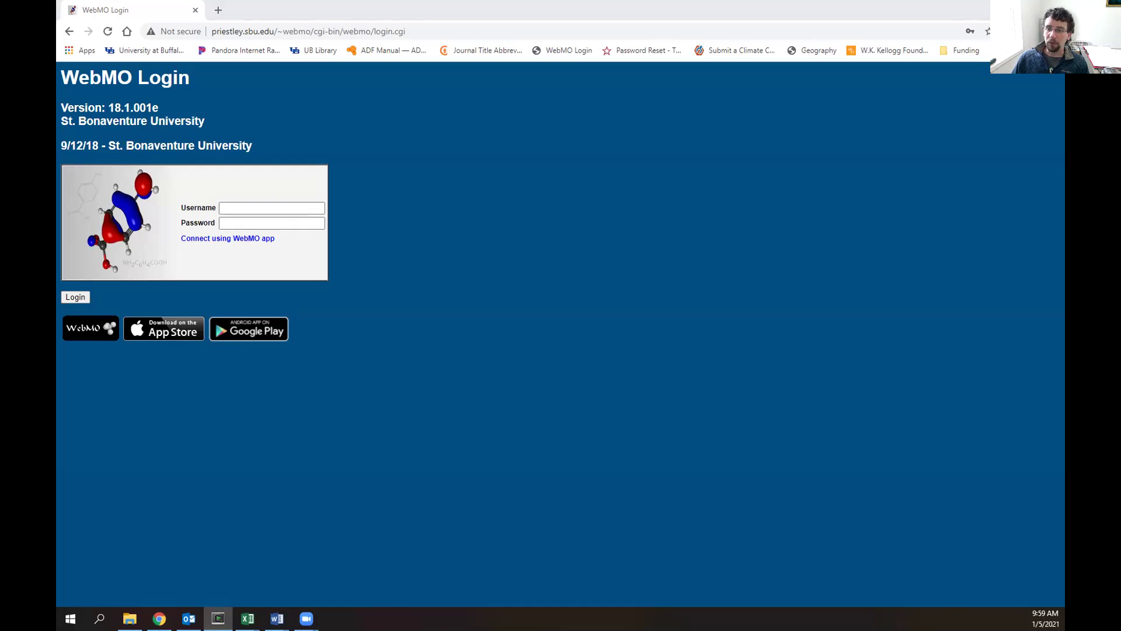
# - Start an ssh command at the terminal prompt, then erase it
pyautogui.write('ssh')
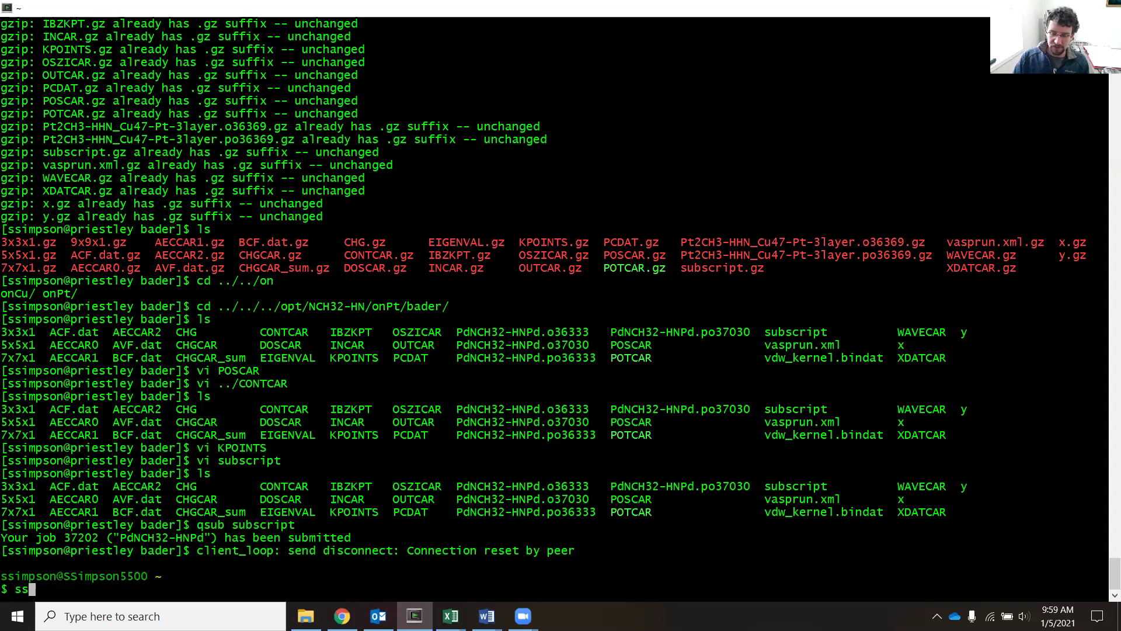
pyautogui.press('BackSpace')
pyautogui.press('BackSpace')
pyautogui.press('BackSpace')
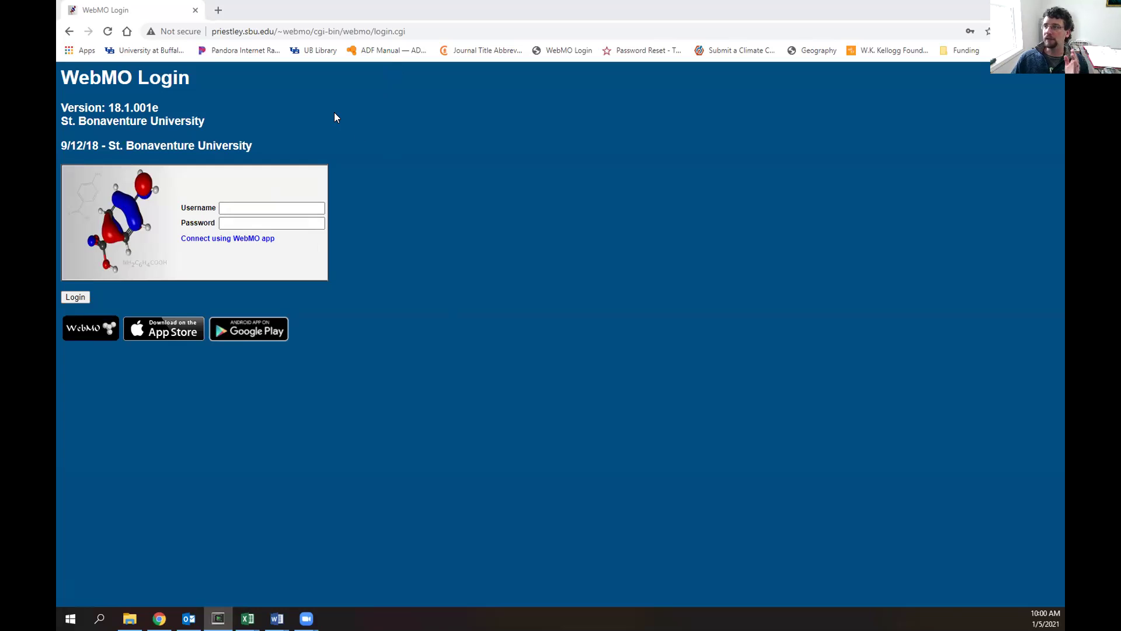
# - Log in to WebMO with the saved username and password from Chrome's autofill
pyautogui.click(283, 28)
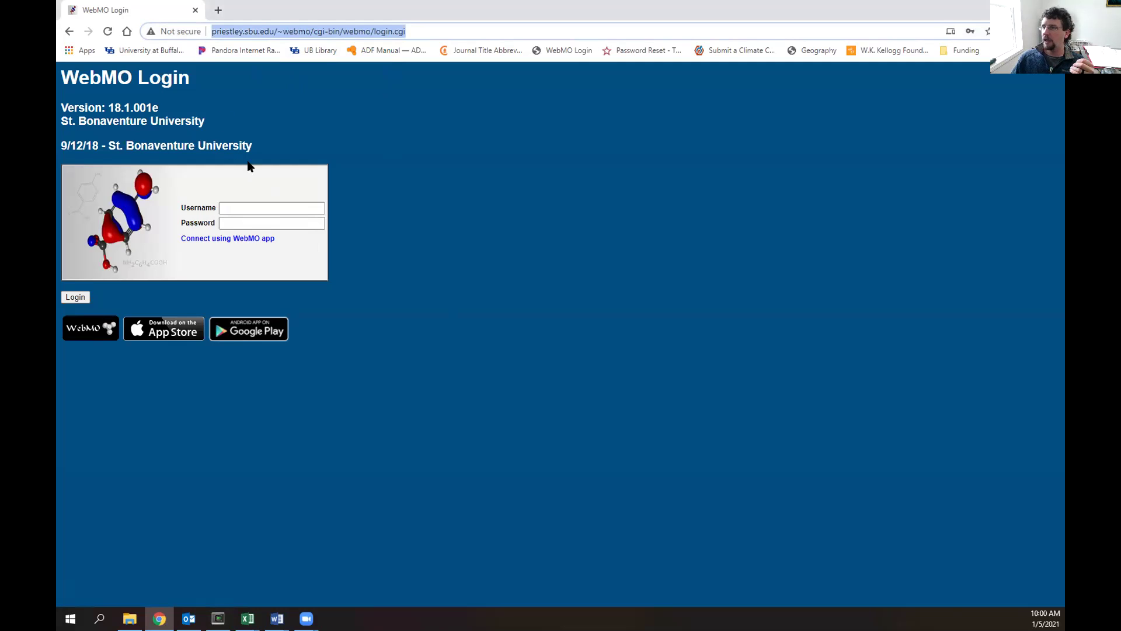
pyautogui.moveTo(255, 144); pyautogui.dragTo(210, 119)
pyautogui.click(77, 119)
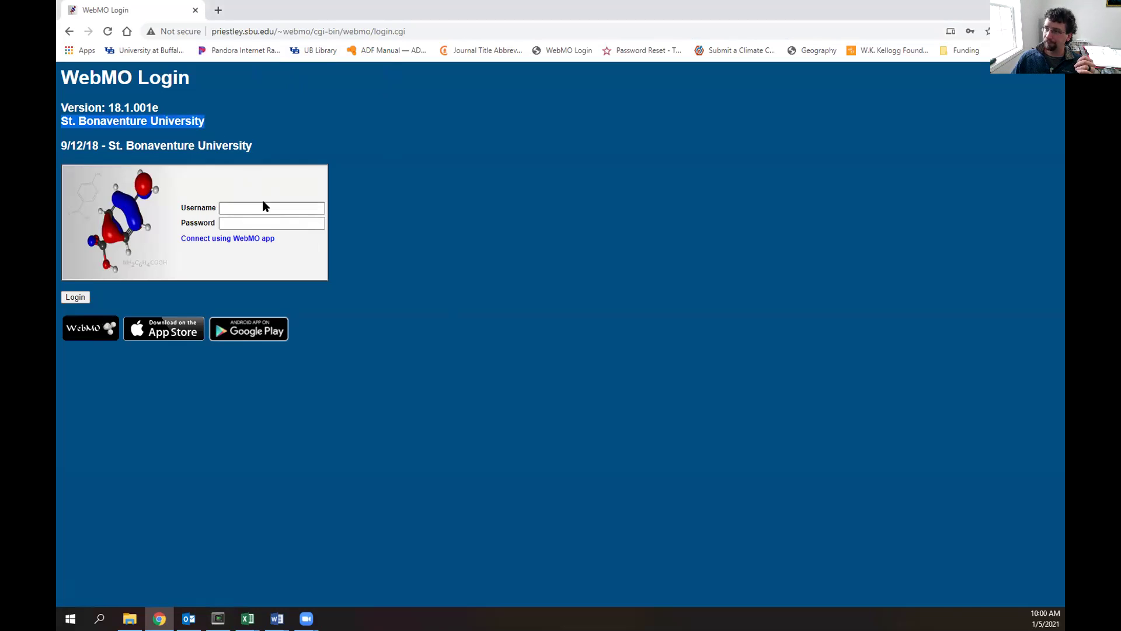
pyautogui.click(251, 211)
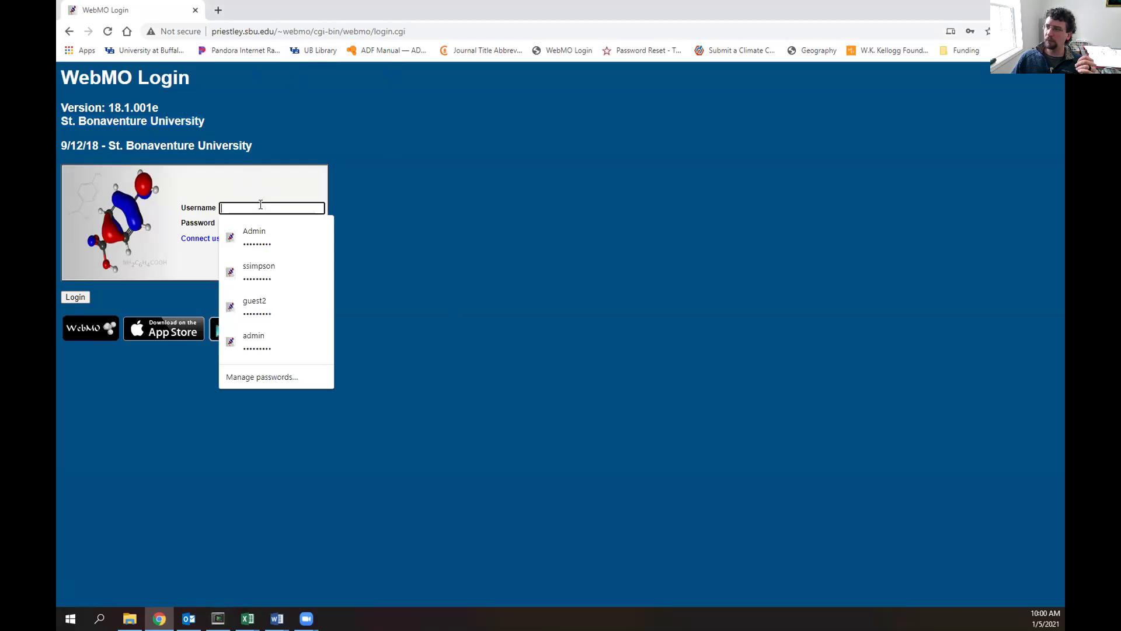
pyautogui.click(299, 279)
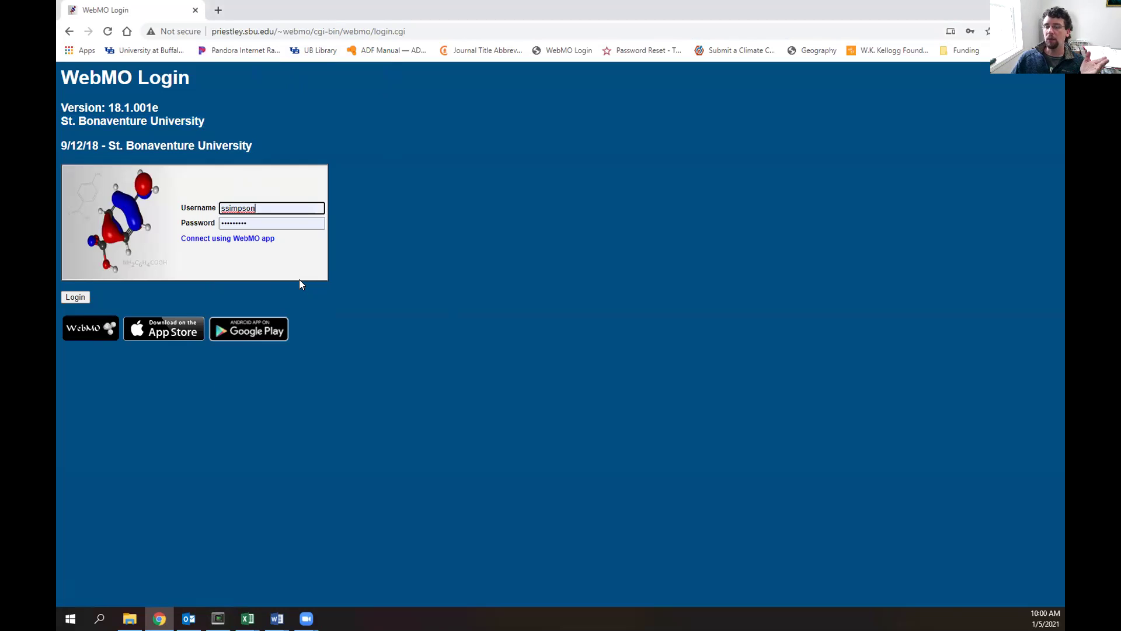
pyautogui.click(75, 297)
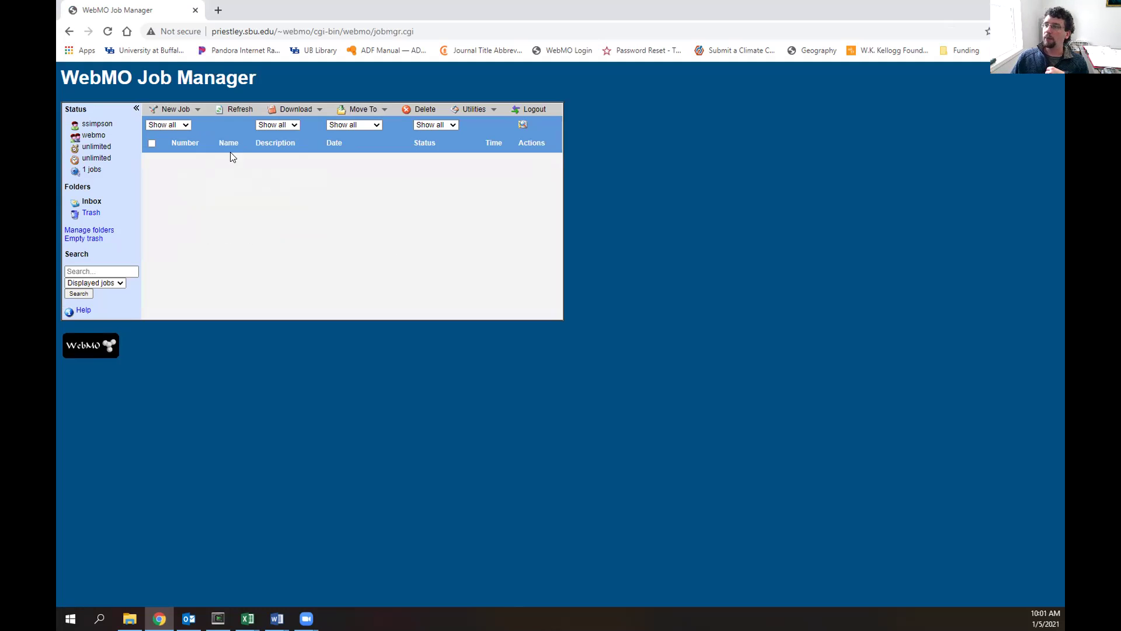
# - Use New Job > Create New Job to open the Build Molecule editor
pyautogui.click(171, 109)
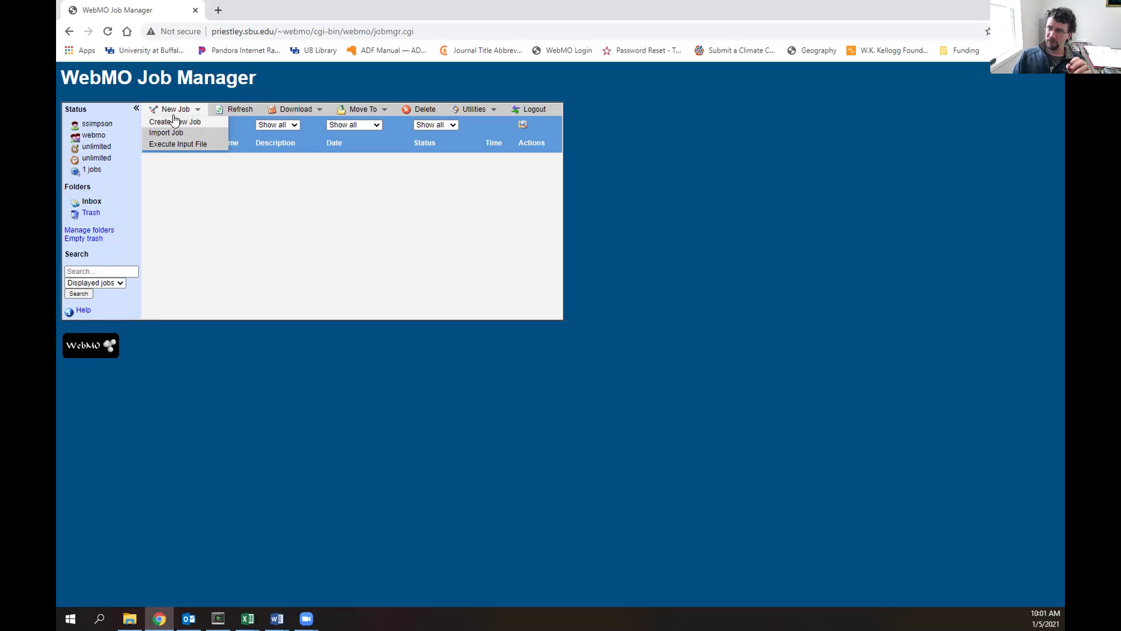
pyautogui.click(173, 121)
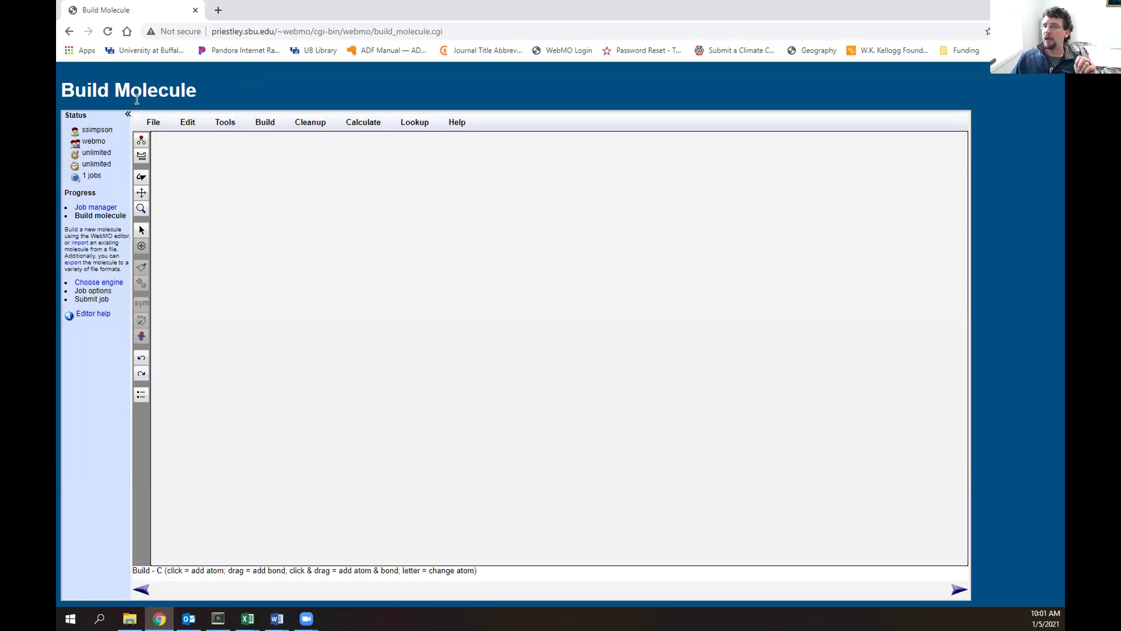
# - Place six bonded carbon atoms forming a hexagonal ring on the canvas
pyautogui.moveTo(210, 94); pyautogui.dragTo(114, 89)
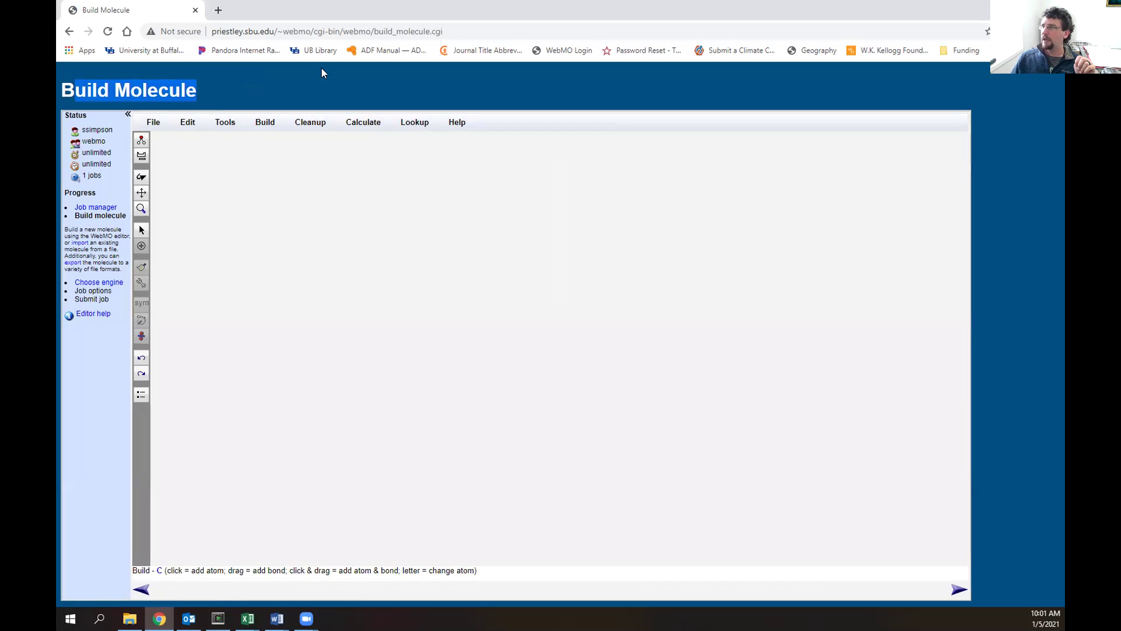
pyautogui.click(306, 80)
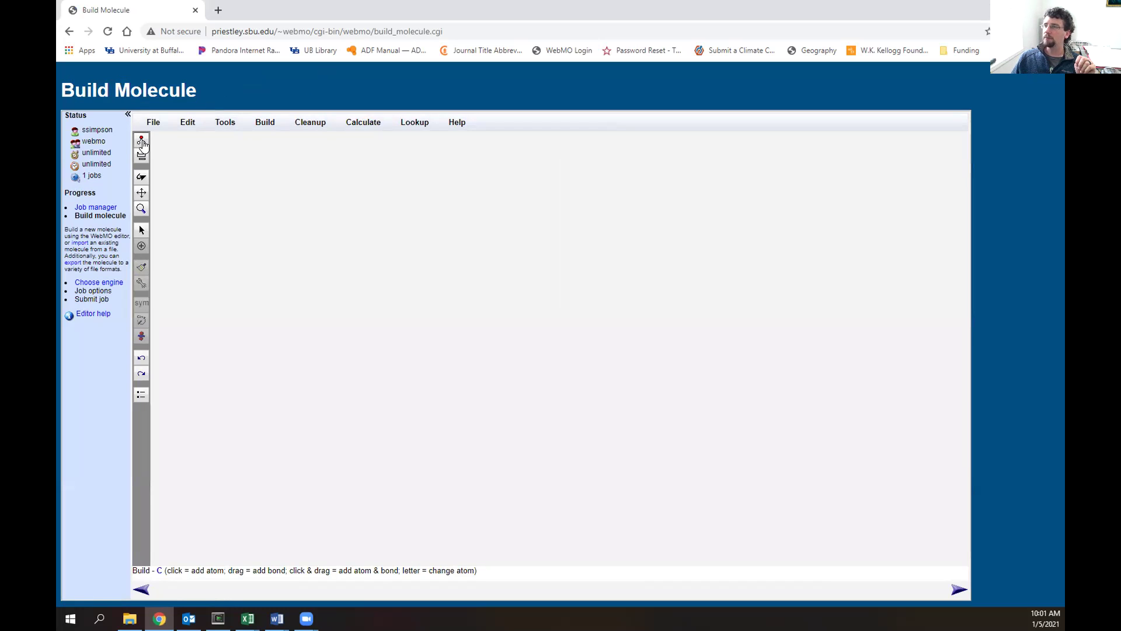
pyautogui.click(279, 287)
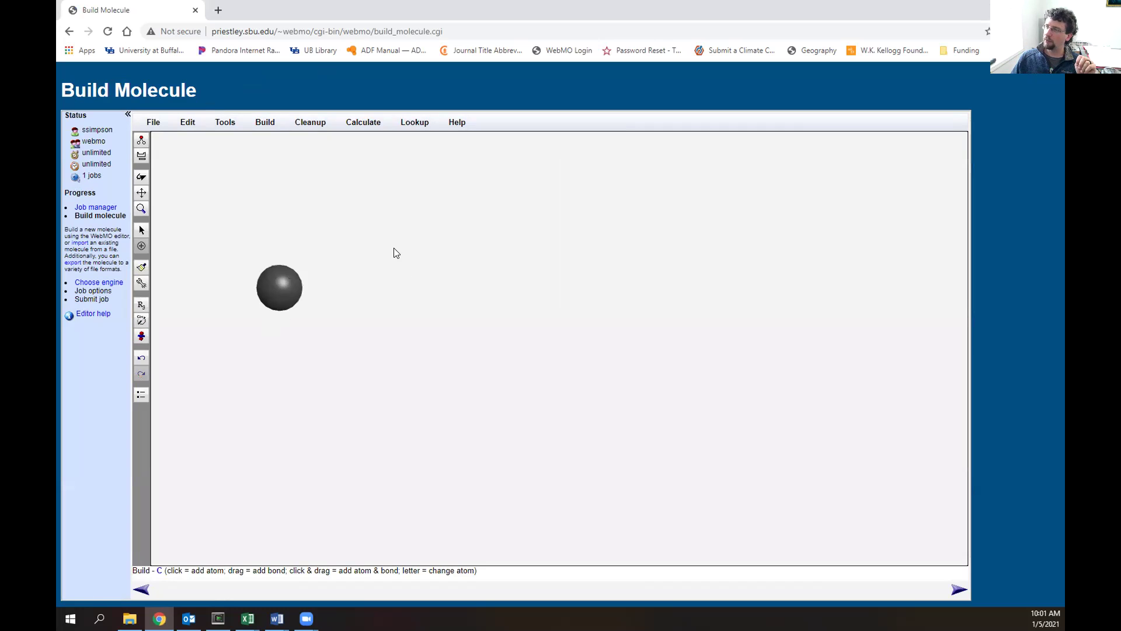
pyautogui.moveTo(396, 253); pyautogui.dragTo(288, 294)
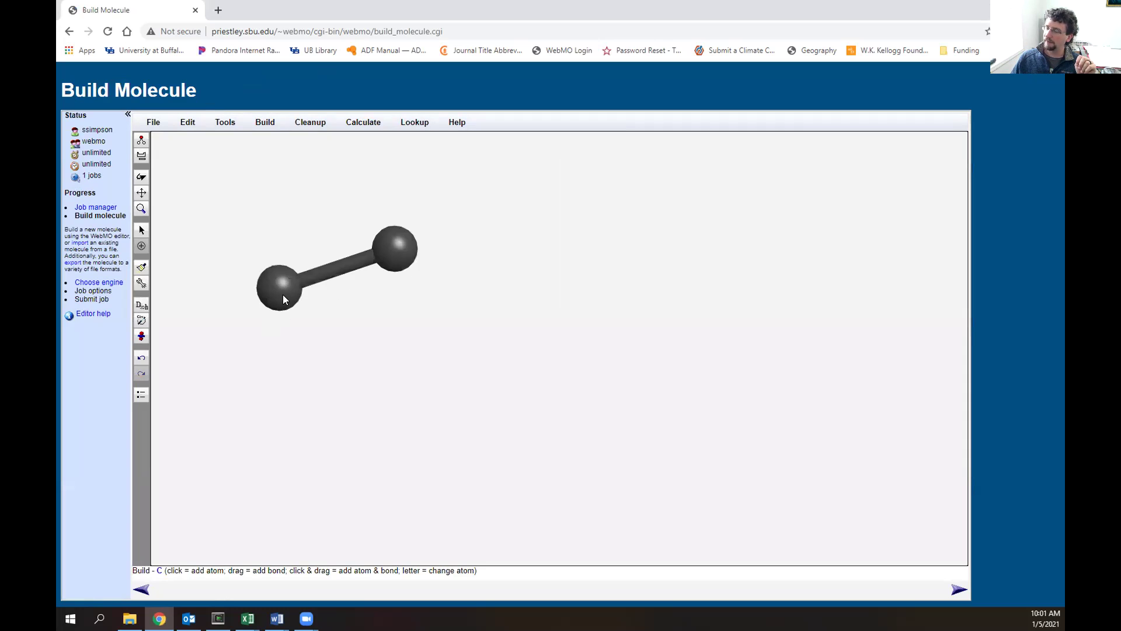
pyautogui.moveTo(287, 409); pyautogui.dragTo(375, 445)
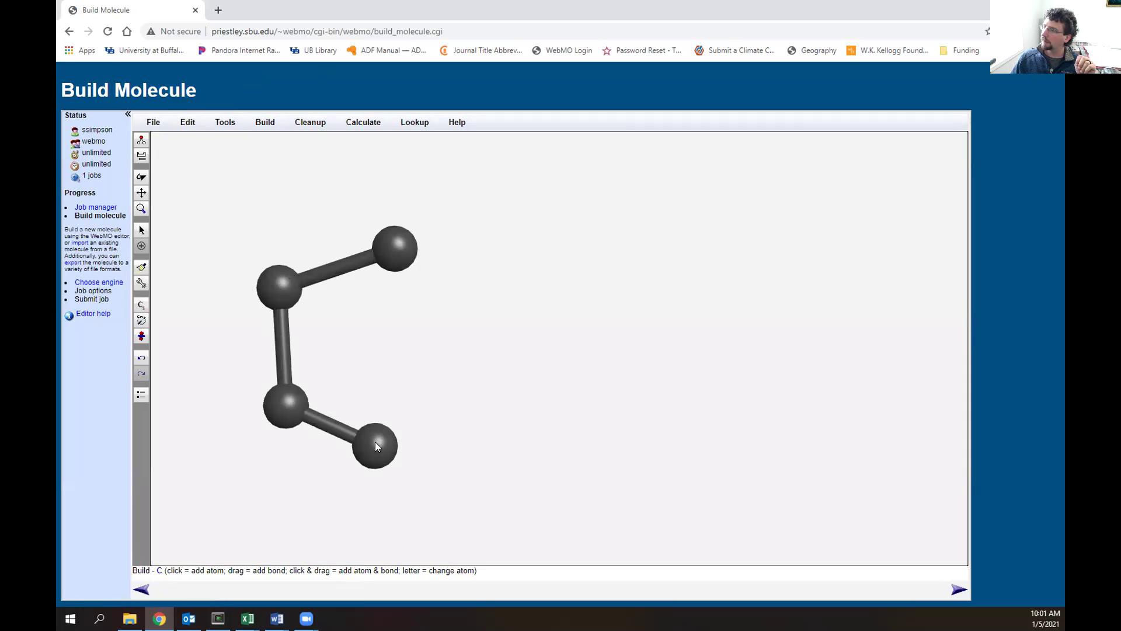
pyautogui.moveTo(447, 407); pyautogui.dragTo(390, 248)
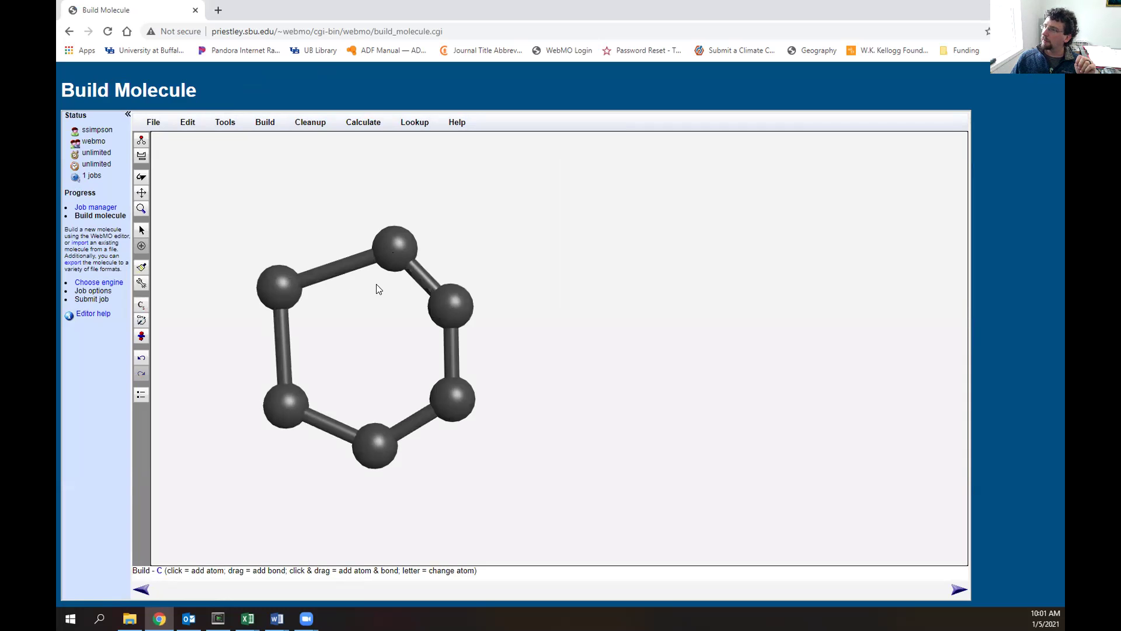
# - Attach an oxygen atom to the ring's right carbon
pyautogui.click(142, 156)
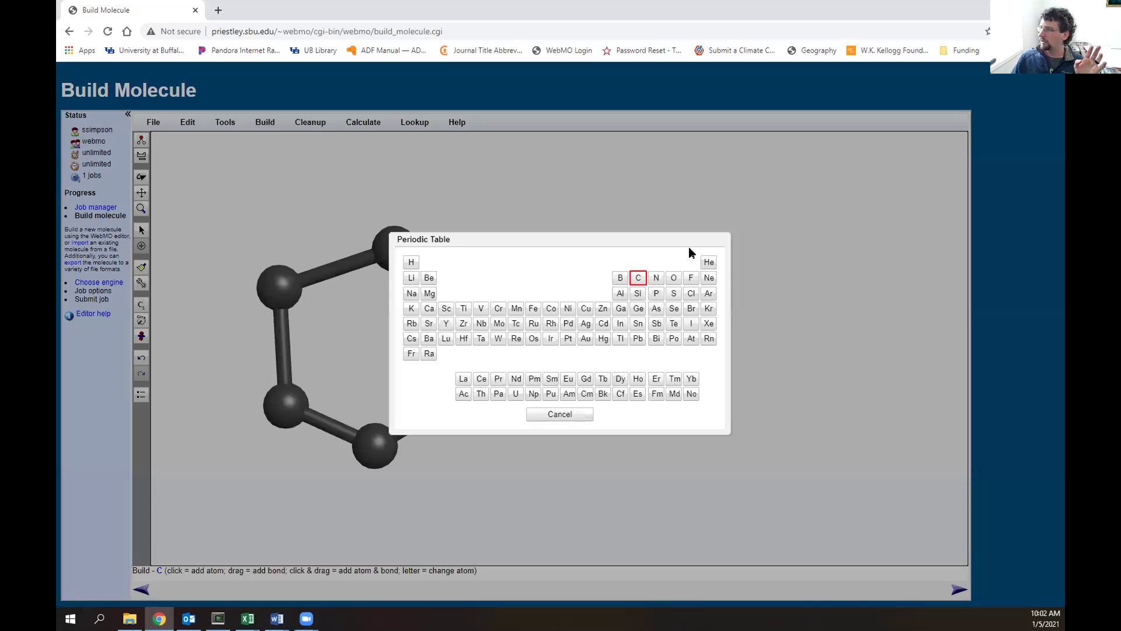
pyautogui.click(674, 278)
pyautogui.moveTo(467, 299); pyautogui.dragTo(522, 275)
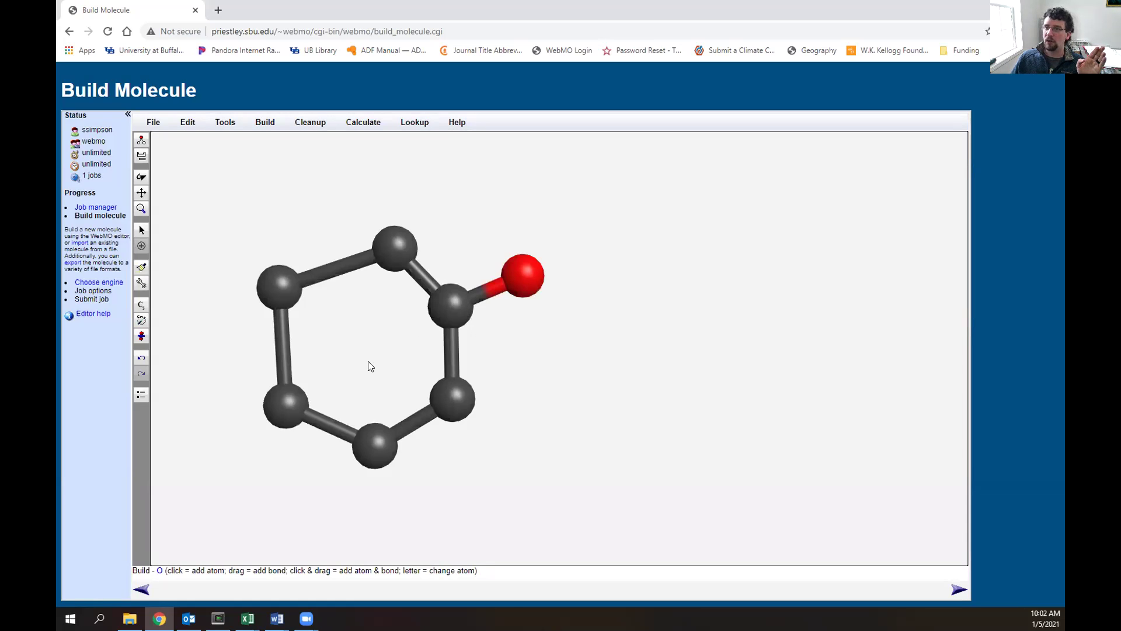
# - Make the left, top-right and bottom-right ring bonds double bonds
pyautogui.click(141, 232)
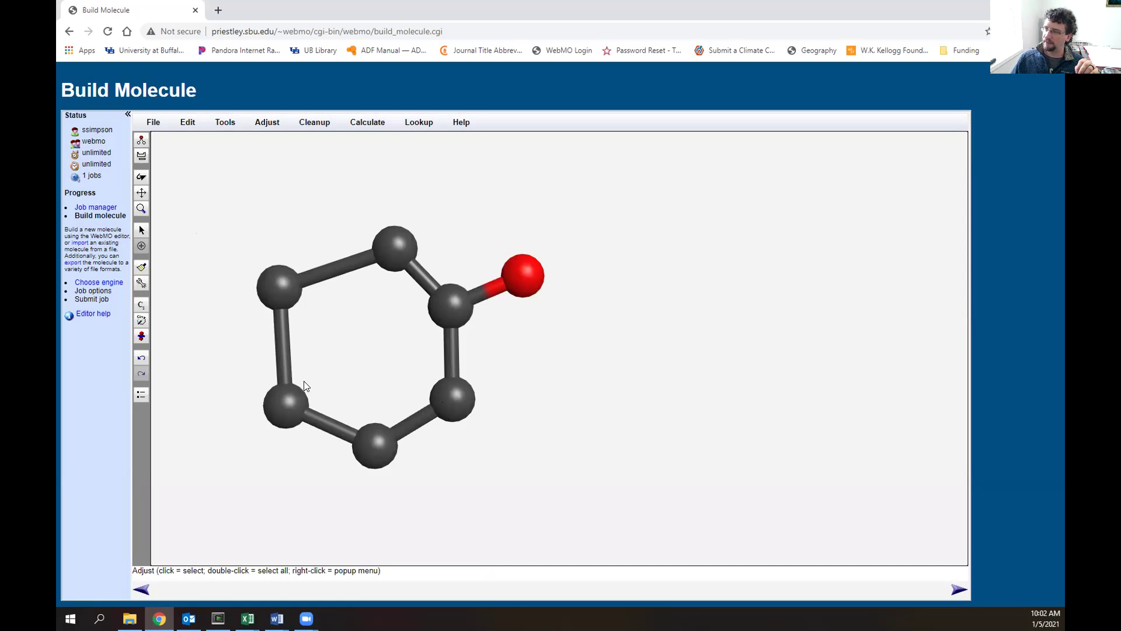
pyautogui.rightClick(282, 341)
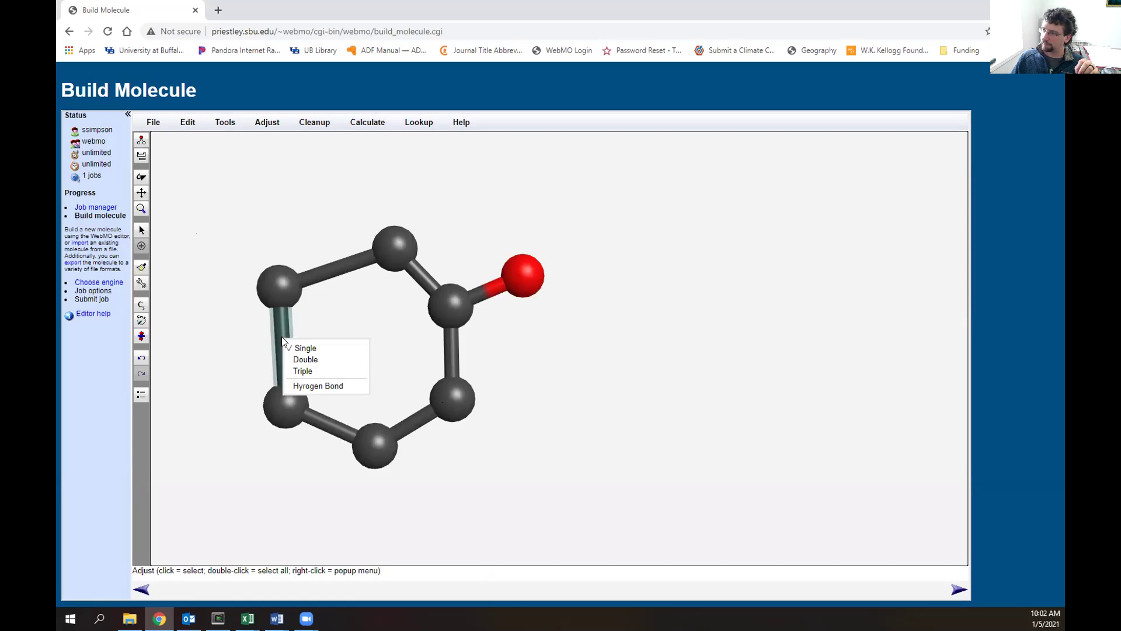
pyautogui.click(304, 359)
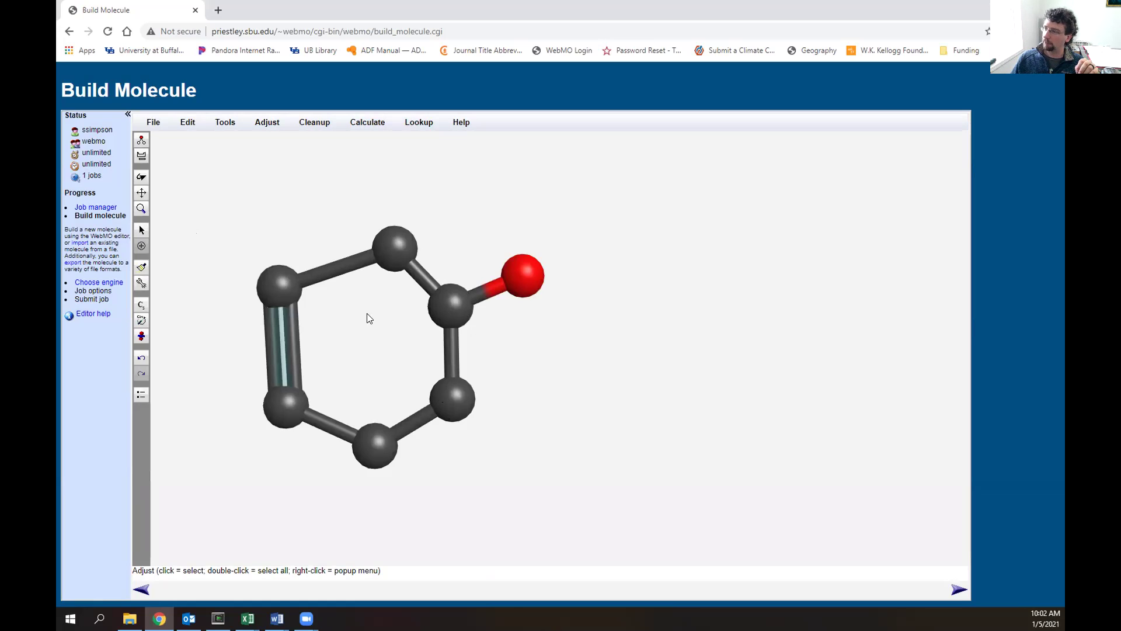
pyautogui.rightClick(424, 270)
pyautogui.click(439, 295)
pyautogui.rightClick(401, 418)
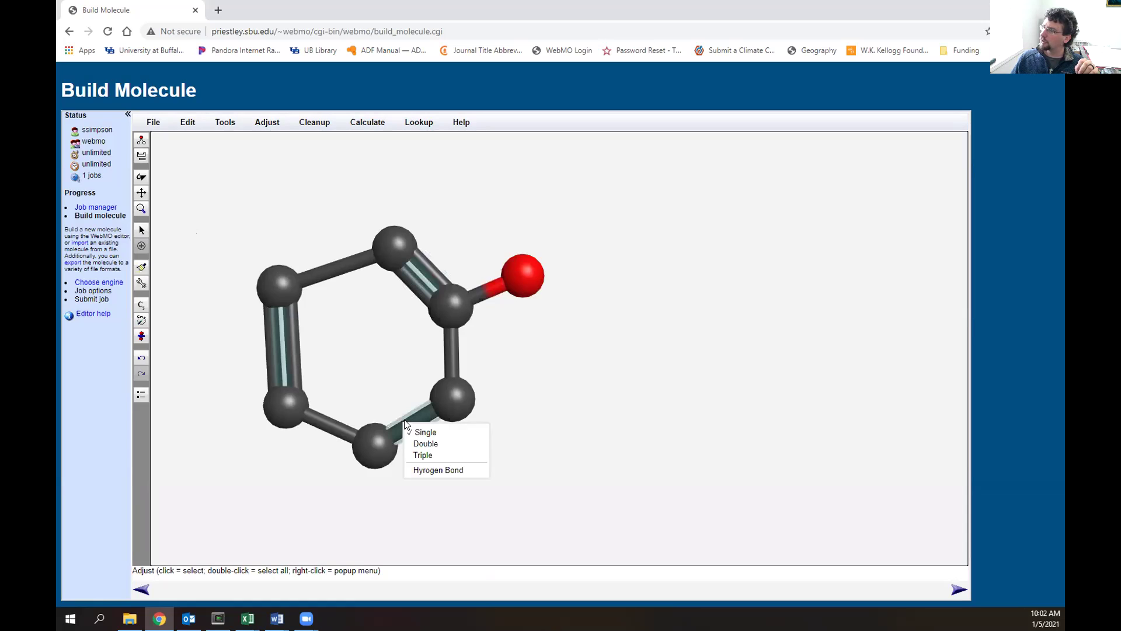
pyautogui.click(428, 442)
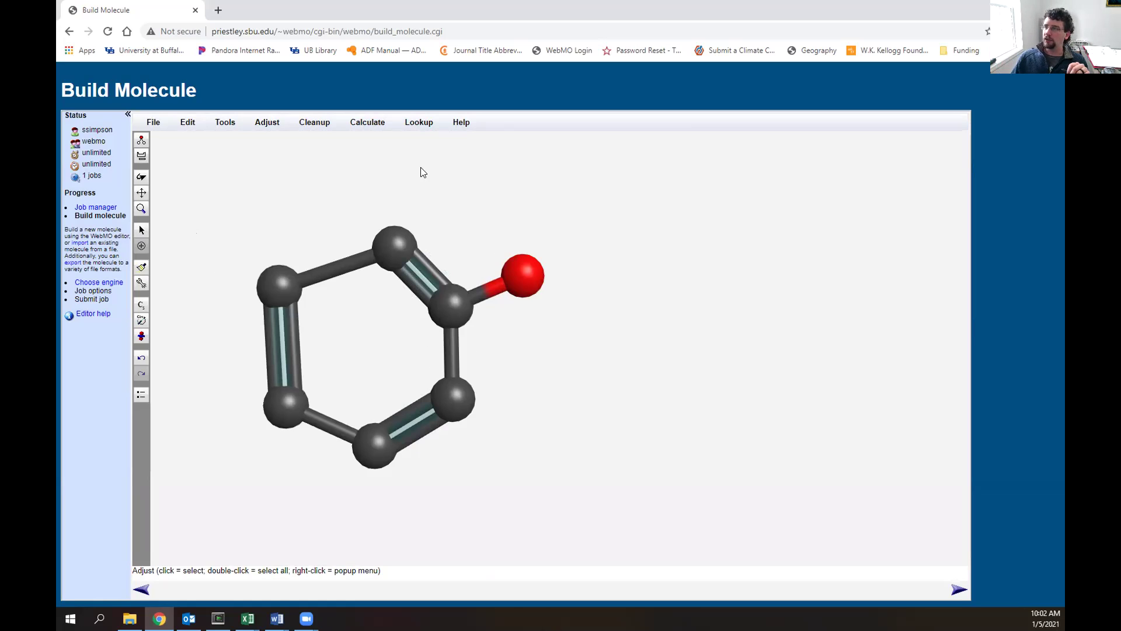
# - Place a hydrogen on the ring's top carbon
pyautogui.click(140, 156)
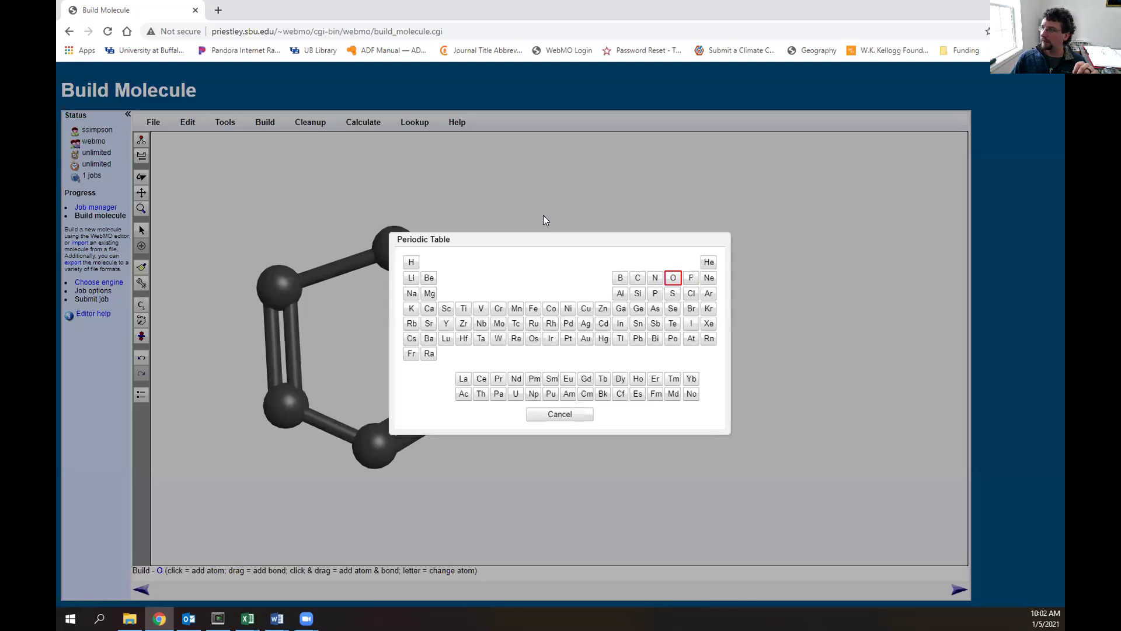
pyautogui.click(412, 263)
pyautogui.moveTo(392, 238); pyautogui.dragTo(400, 187)
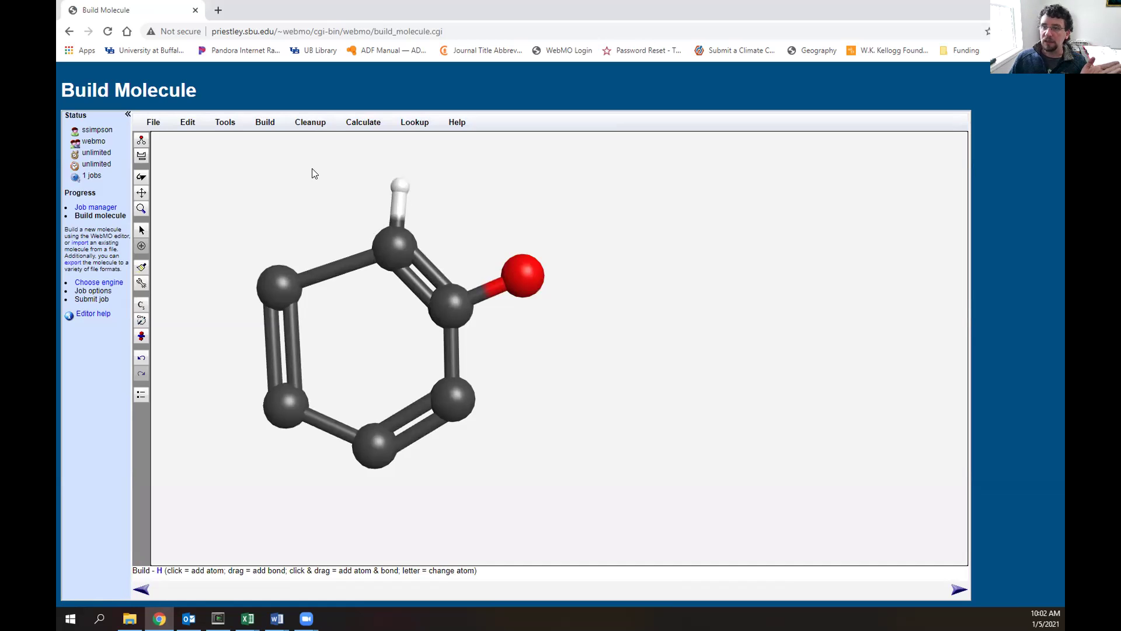
# - Add all missing hydrogens and mechanics-optimize, giving -1.747 kcal/mol strain energy
pyautogui.click(313, 124)
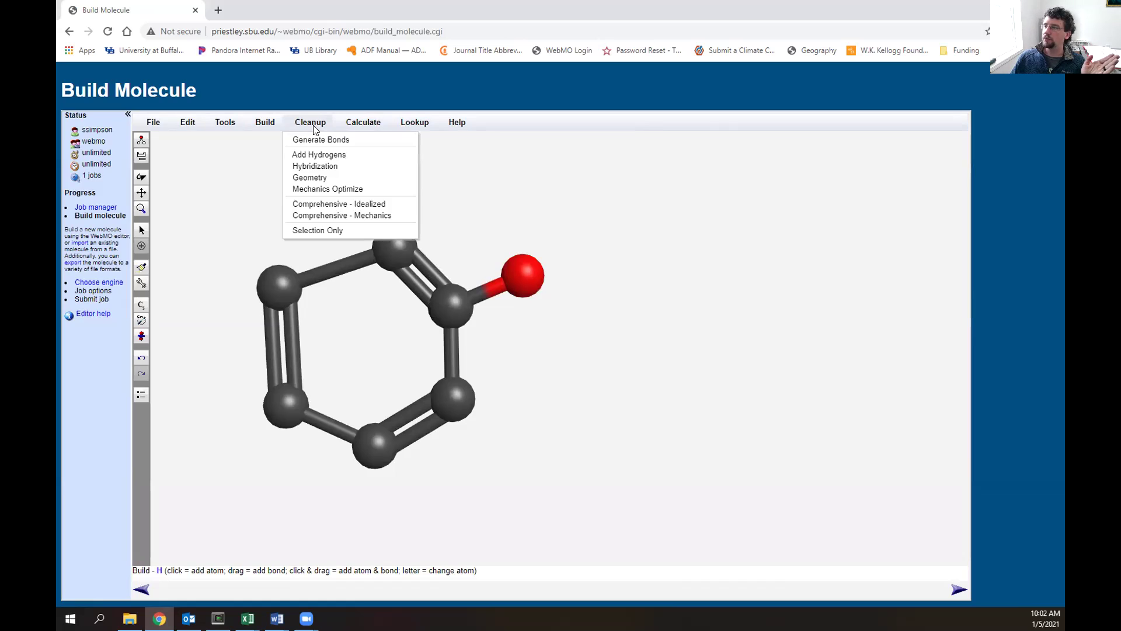
pyautogui.click(298, 155)
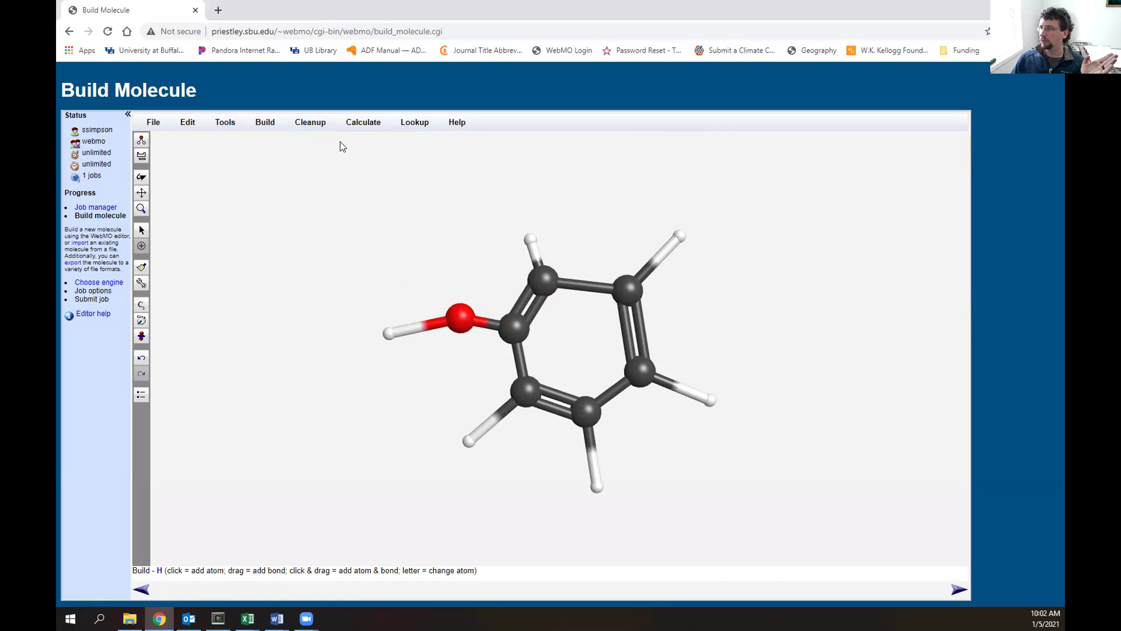
pyautogui.click(313, 123)
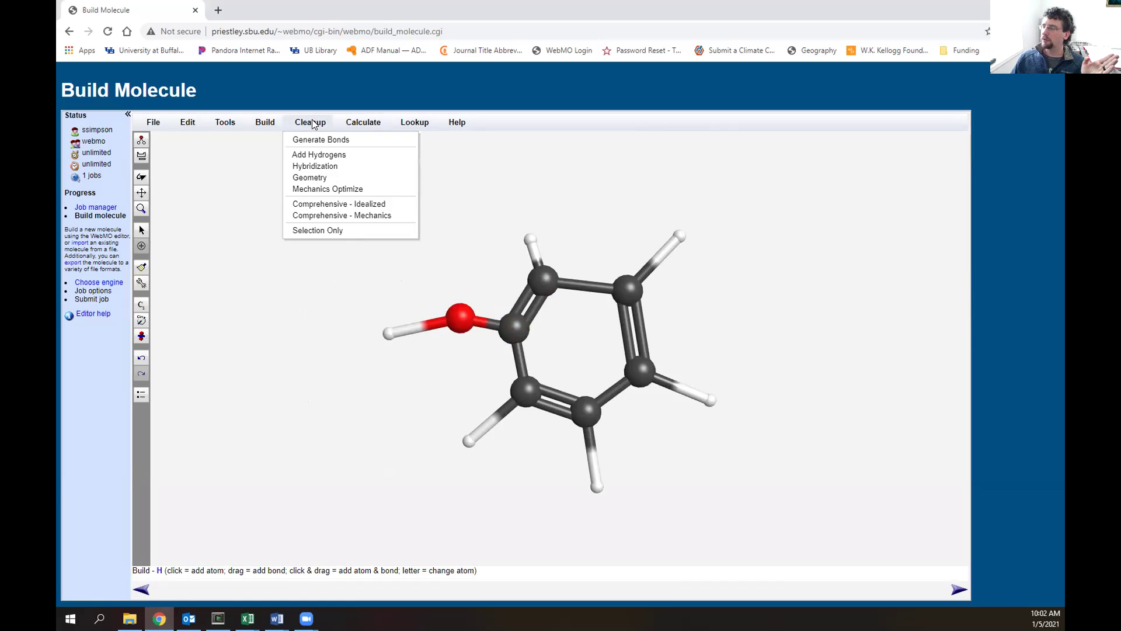
pyautogui.click(310, 189)
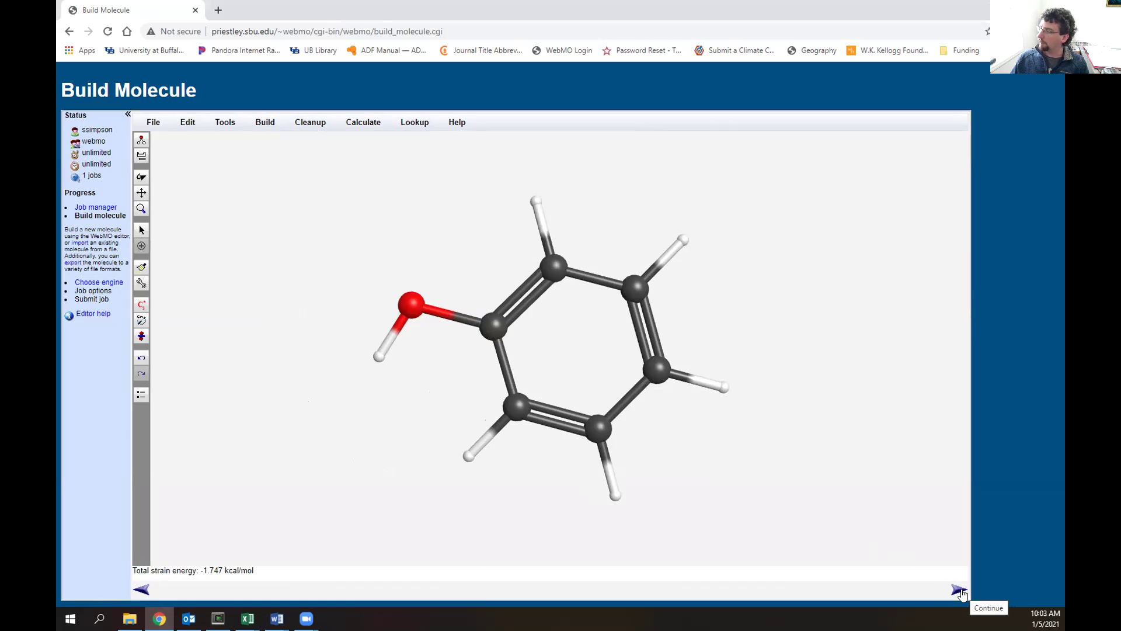
# - Continue past the builder, declining symmetrization, to the Choose Computational Engine page
pyautogui.click(951, 588)
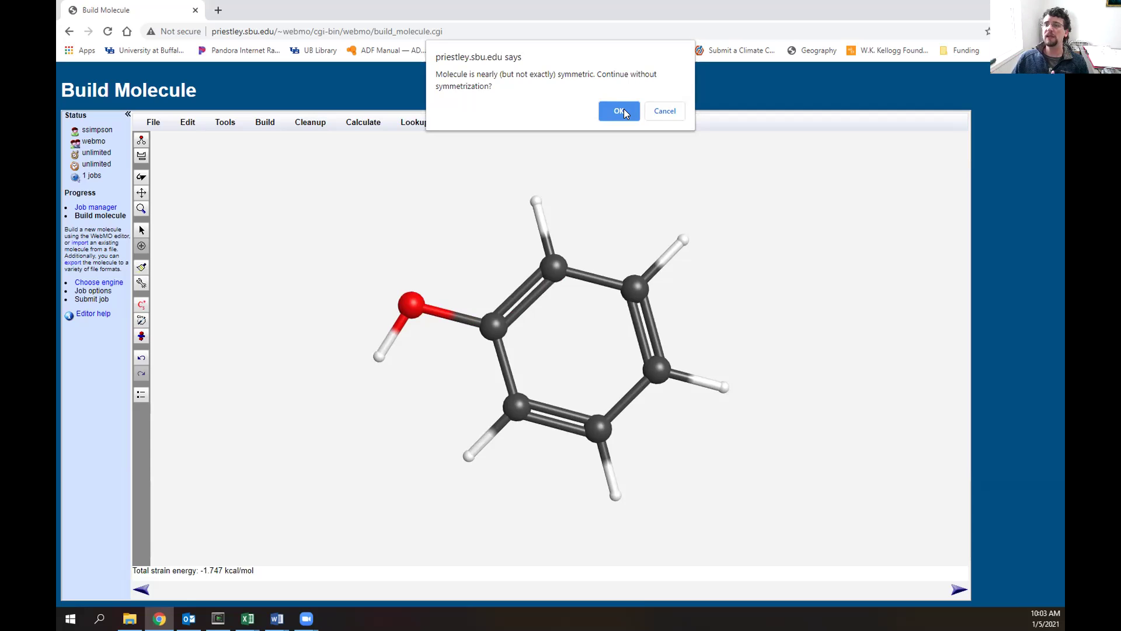
pyautogui.click(657, 110)
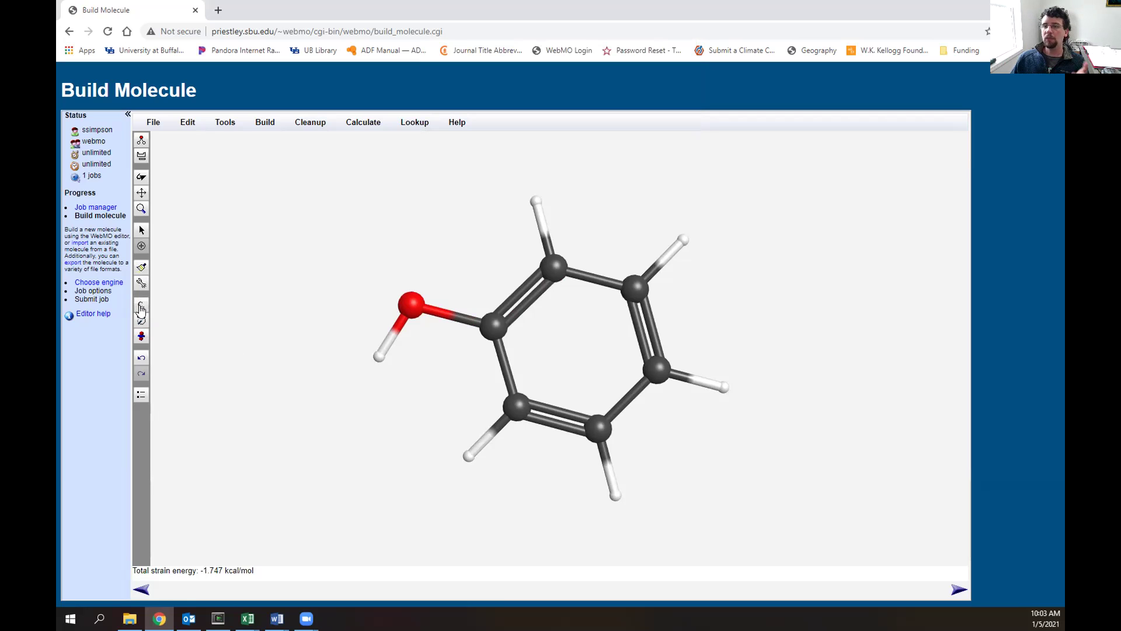
pyautogui.click(958, 588)
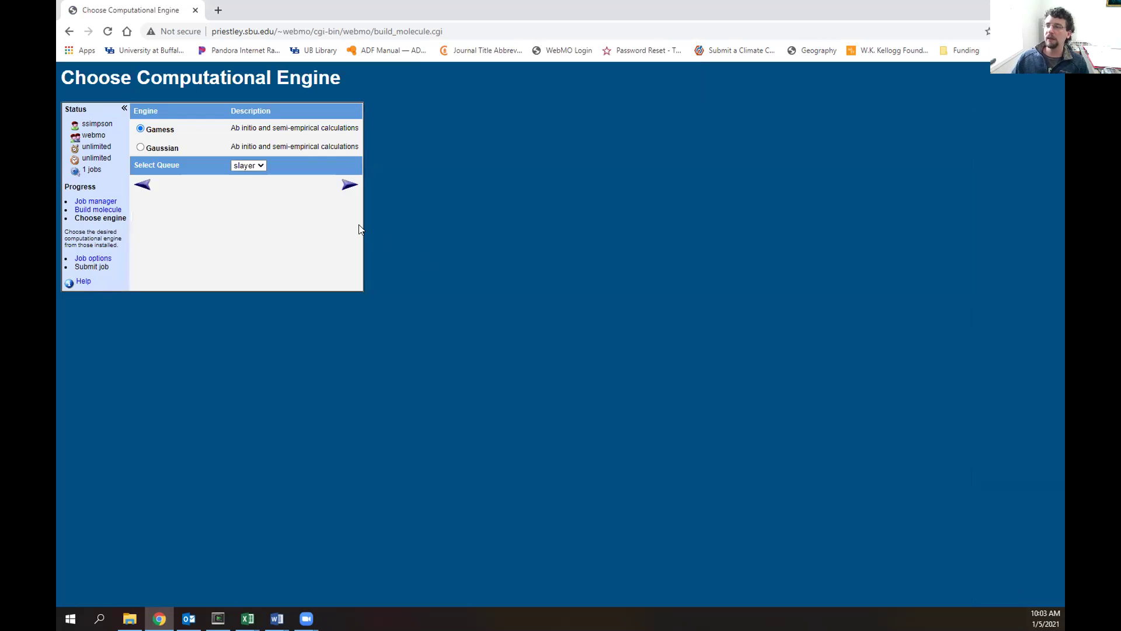
# - Select Gaussian on the slayer queue and proceed to the Gaussian job options
pyautogui.click(141, 148)
pyautogui.click(246, 165)
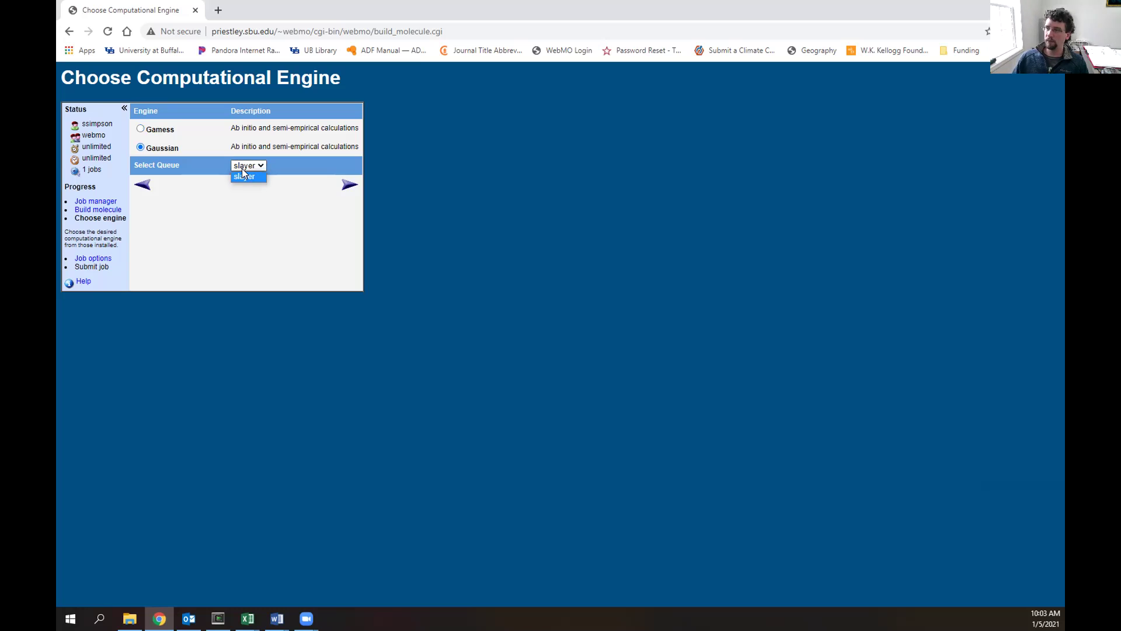
pyautogui.click(235, 176)
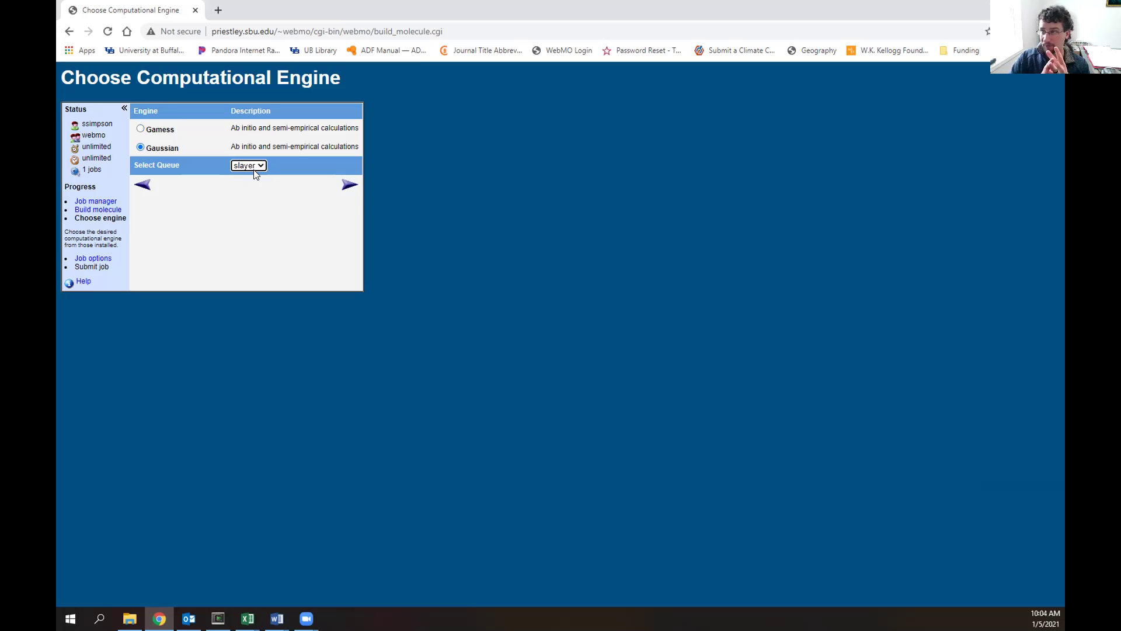
pyautogui.click(346, 192)
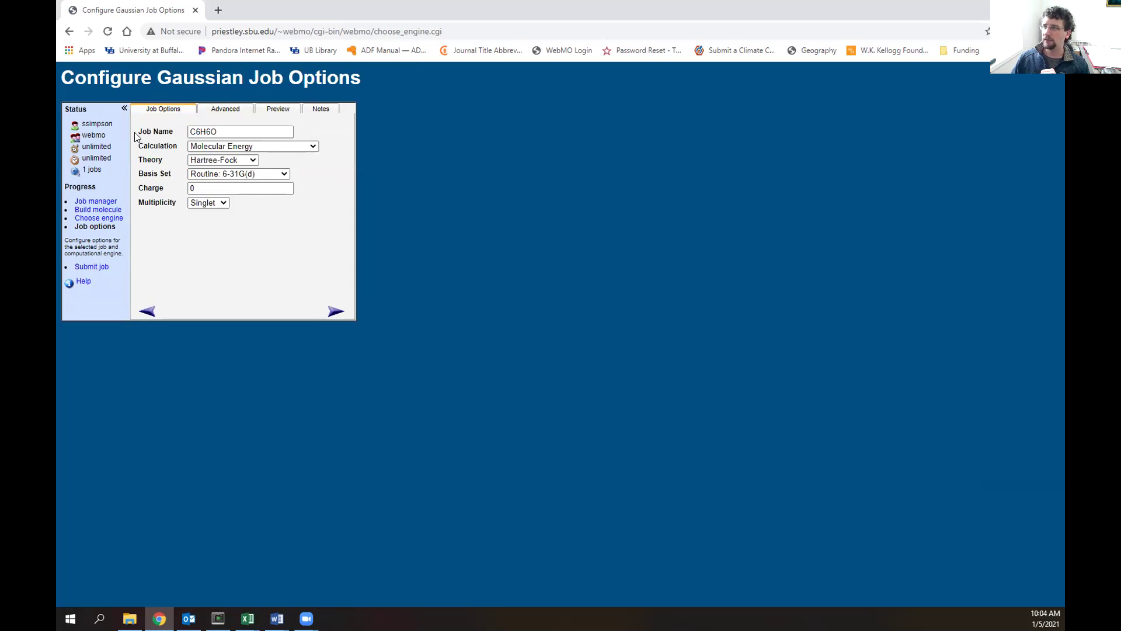
# - Replace the job name C6H6O with Phenol-PBE
pyautogui.moveTo(138, 133); pyautogui.dragTo(228, 129)
pyautogui.click(229, 129)
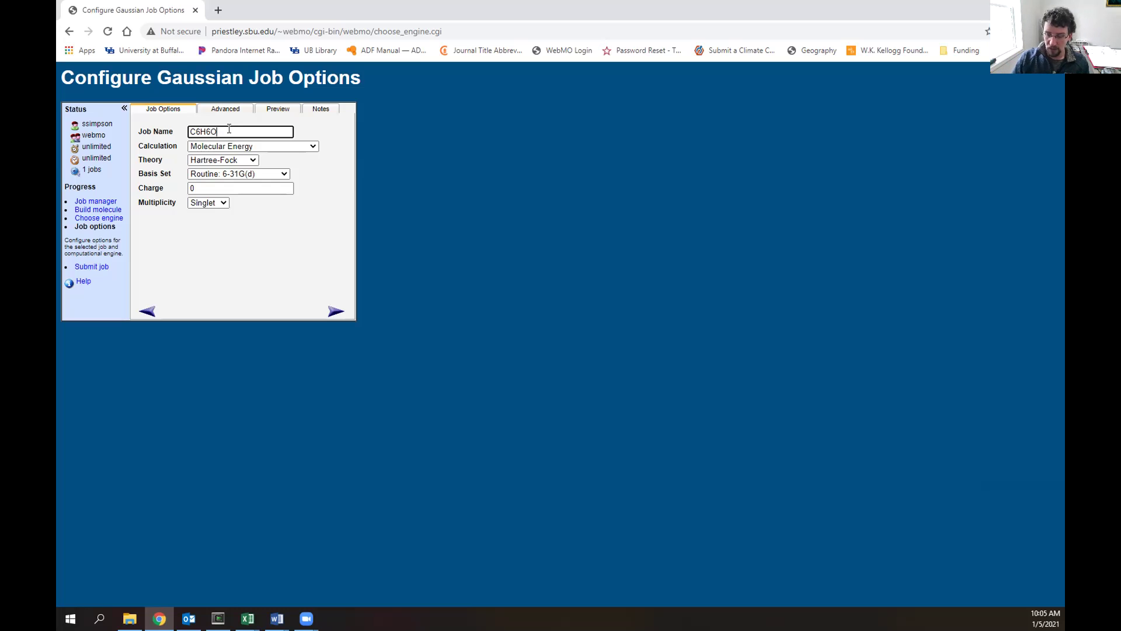
pyautogui.press('BackSpace')
pyautogui.press('BackSpace')
pyautogui.press('BackSpace')
pyautogui.press('BackSpace')
pyautogui.press('BackSpace')
pyautogui.write('Phenol')
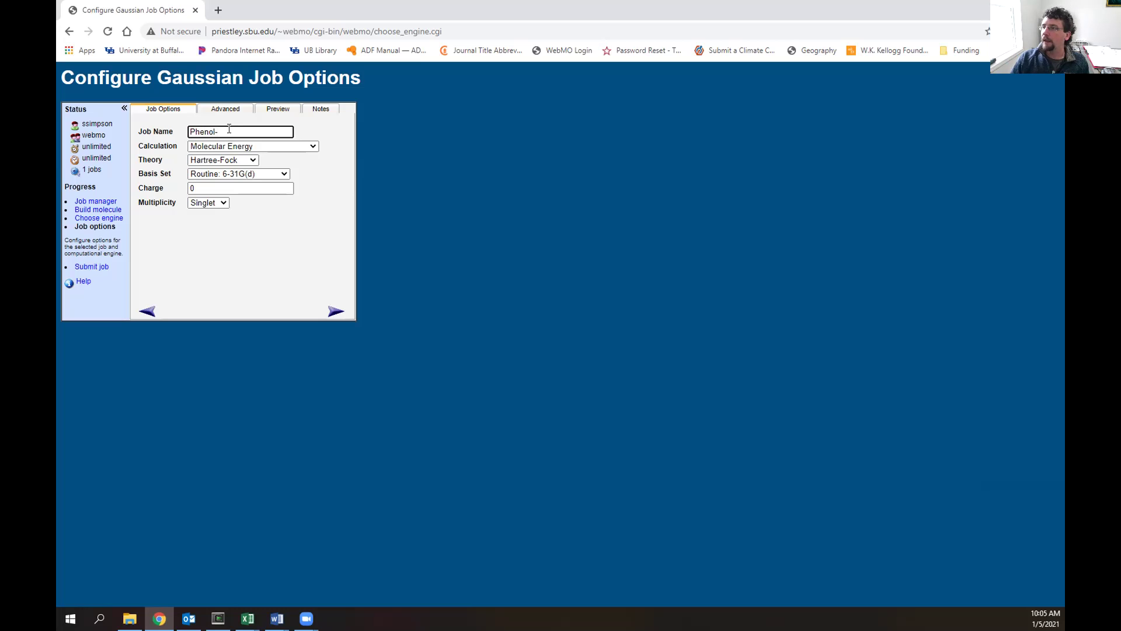
pyautogui.write('-')
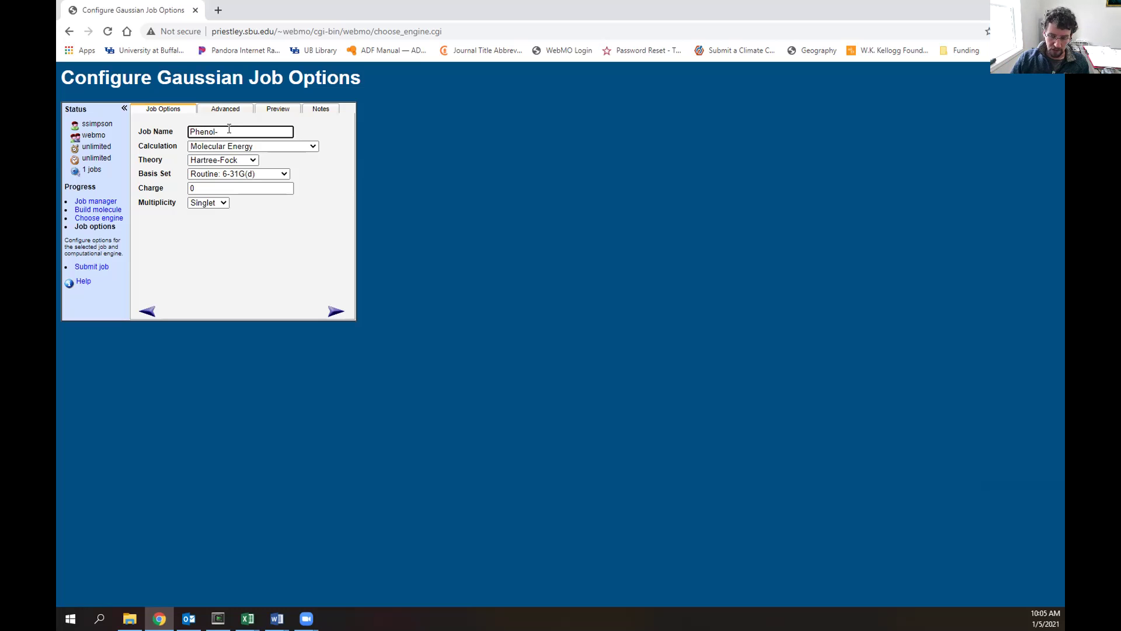
pyautogui.write('PBE')
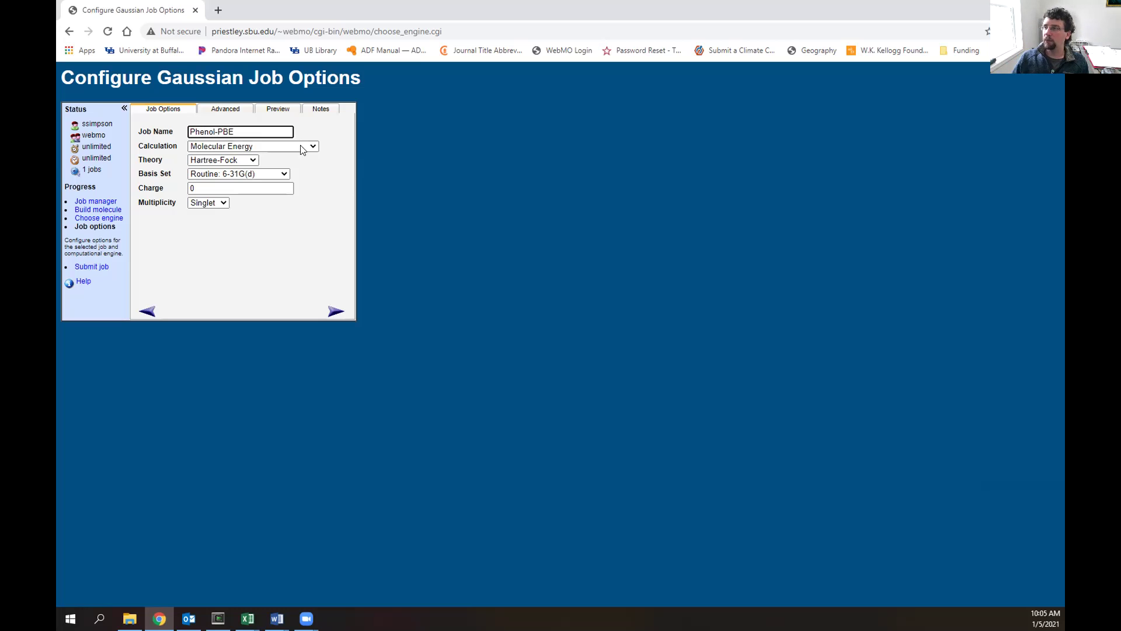
# - Change the Phenol-PBE calculation type to Optimize + Vib Freq
pyautogui.click(258, 146)
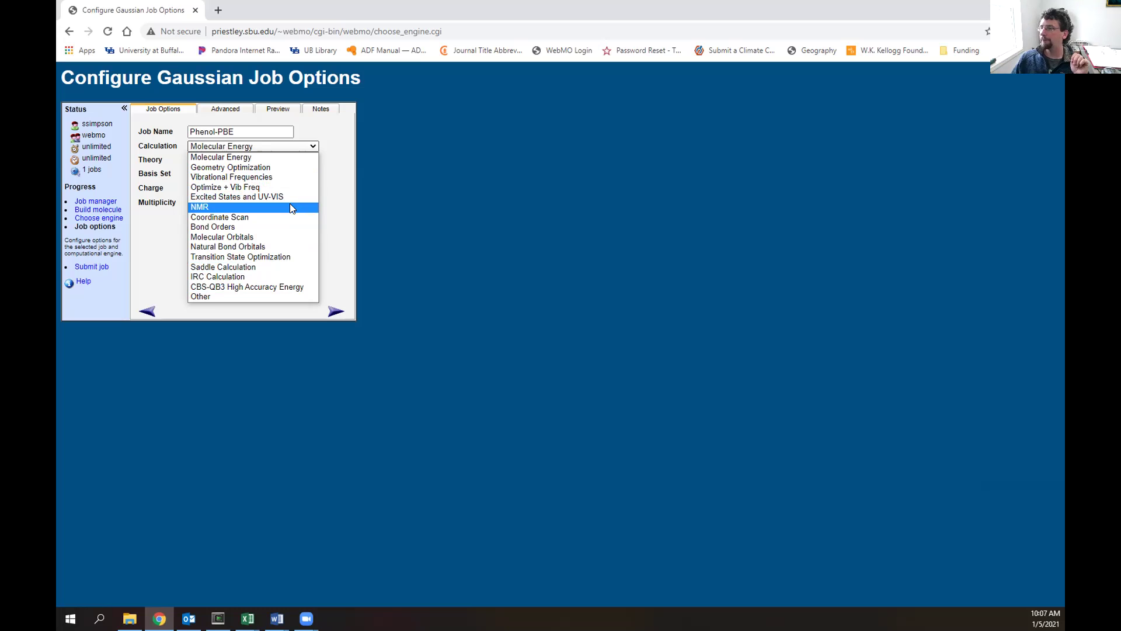
pyautogui.click(260, 188)
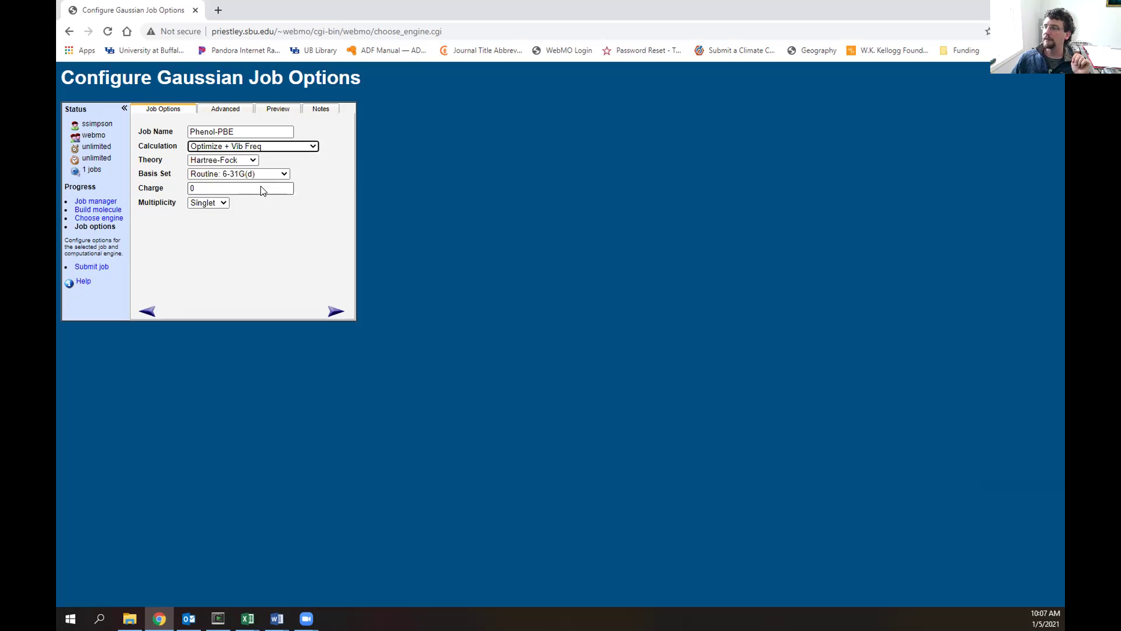
# - Replace Hartree-Fock with PBE as the Phenol-PBE job's level of theory
pyautogui.click(209, 162)
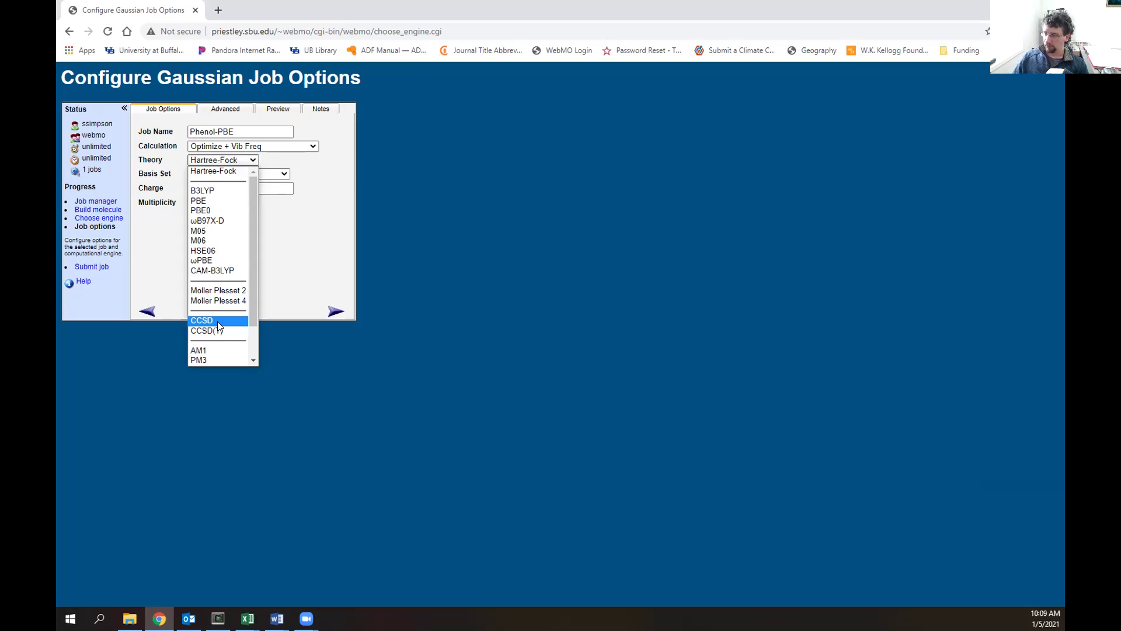
pyautogui.scroll(-2, 217, 324)
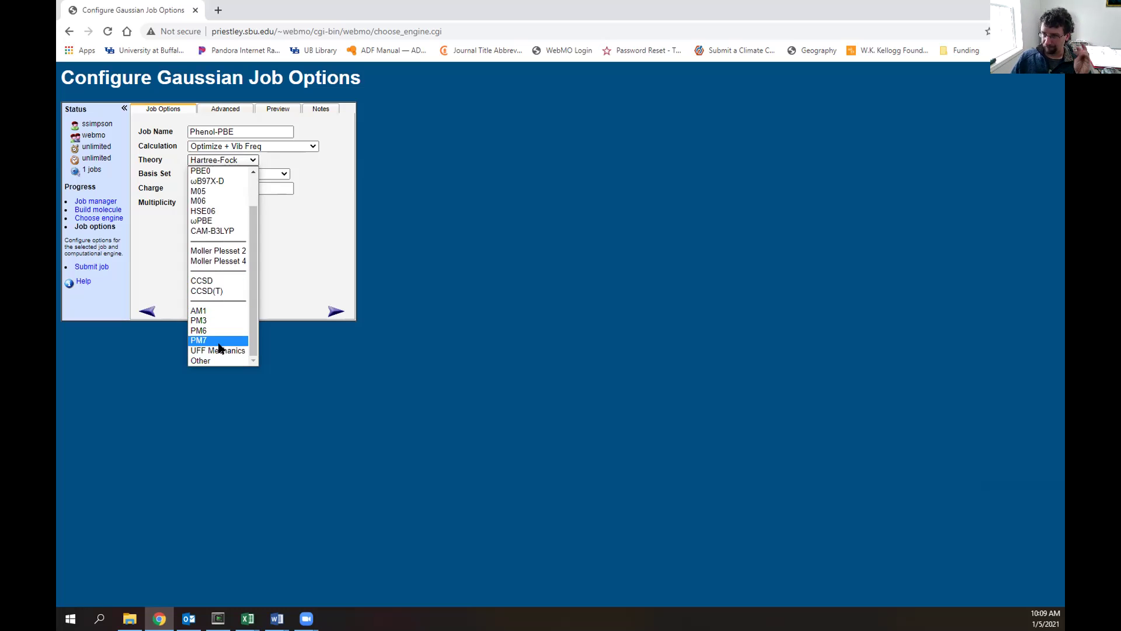
pyautogui.scroll(2, 228, 318)
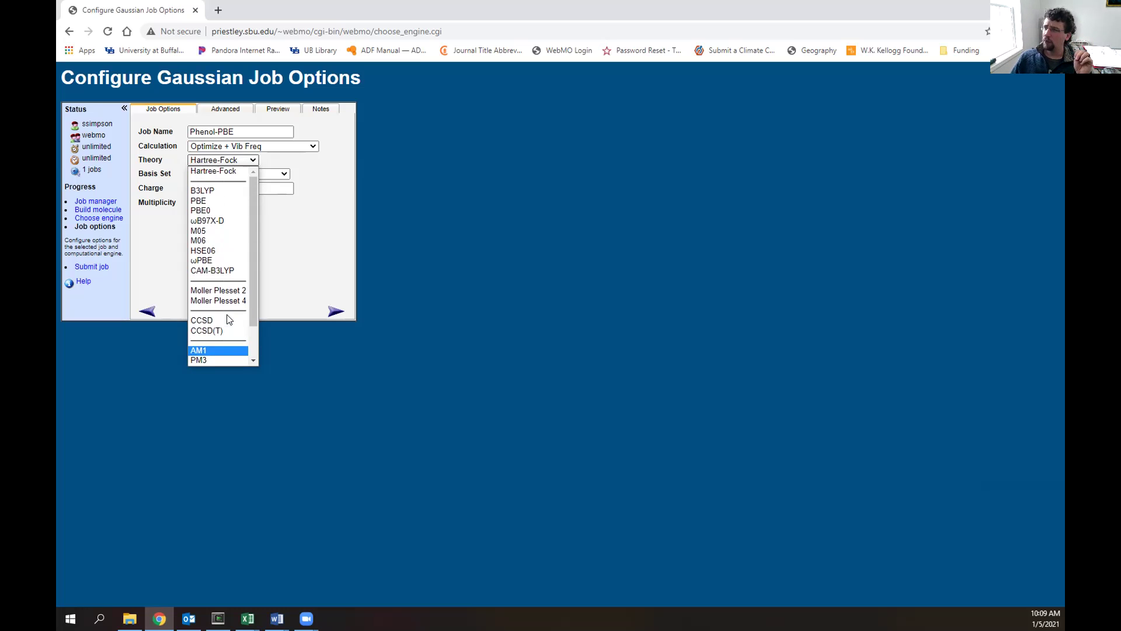
pyautogui.click(210, 200)
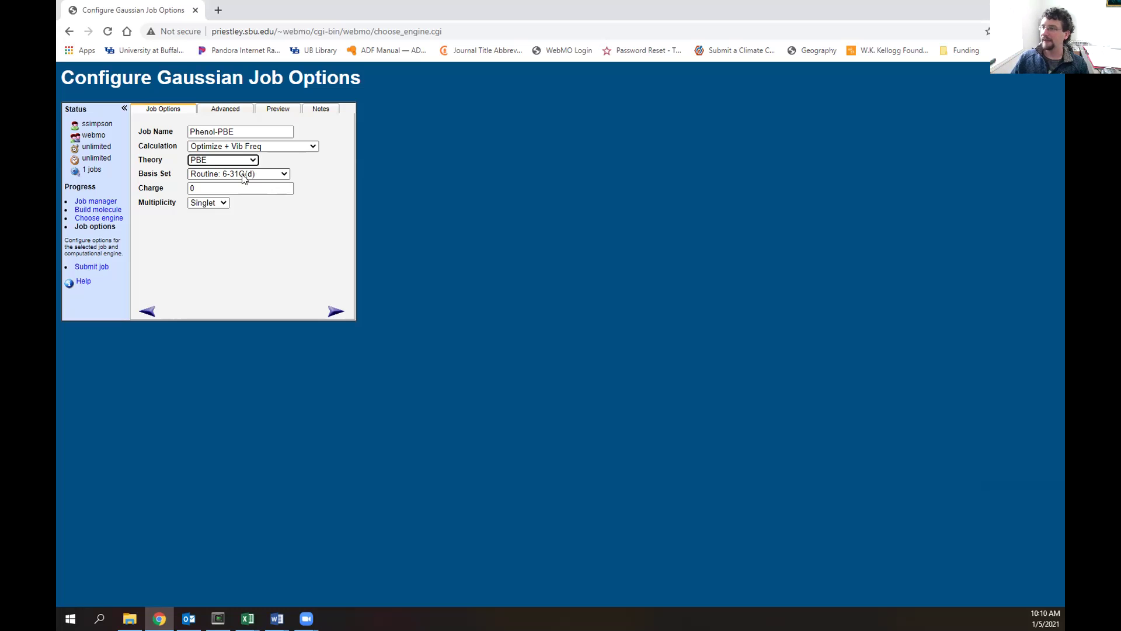
# - Change the basis set from 6-31G(d) to Basic: 3-21G and check the charge is 0
pyautogui.click(244, 174)
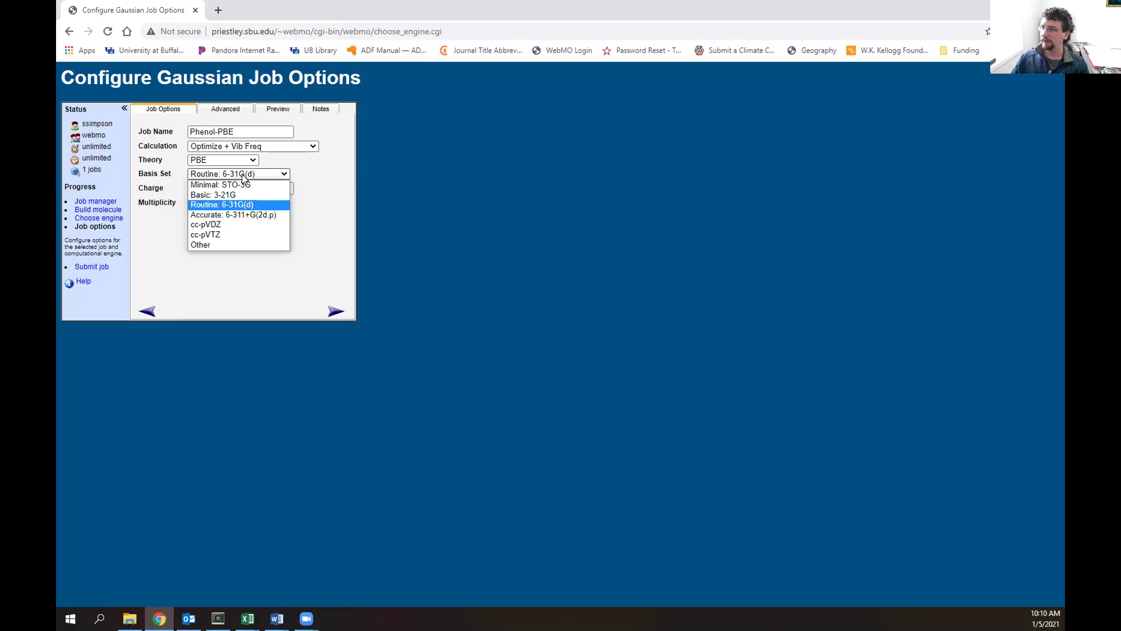
pyautogui.click(213, 195)
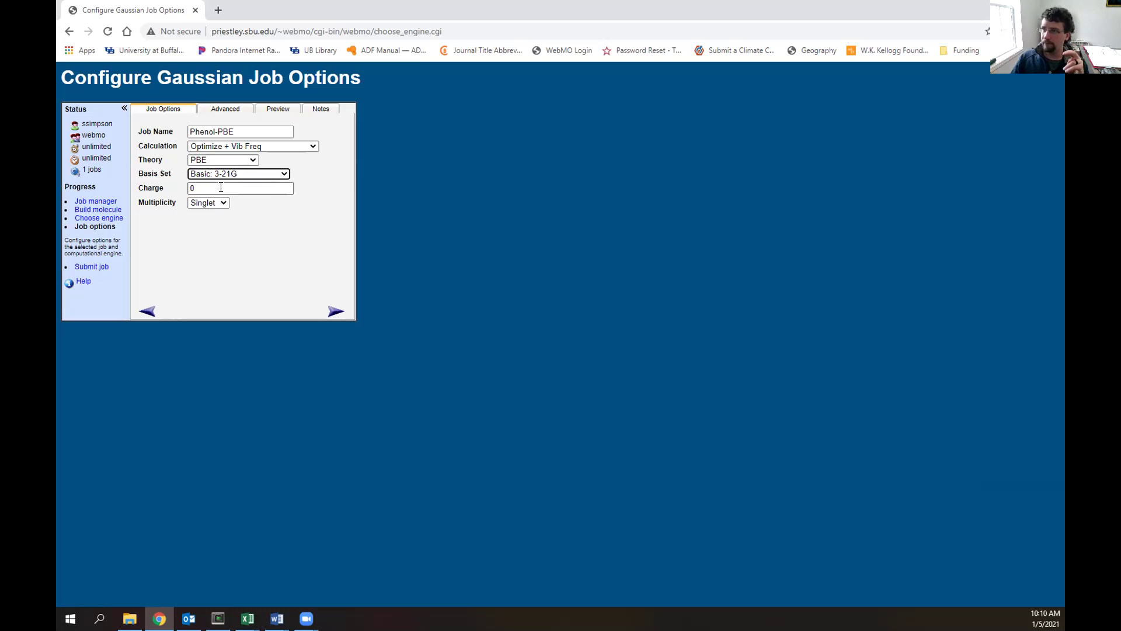
pyautogui.press('Tab')
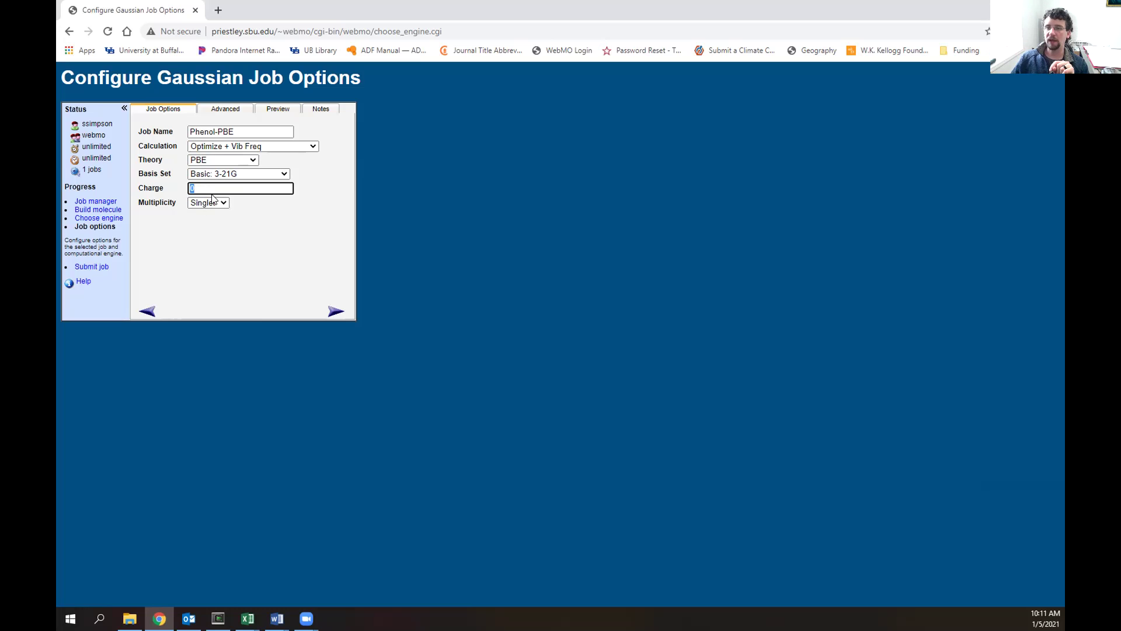
pyautogui.click(192, 188)
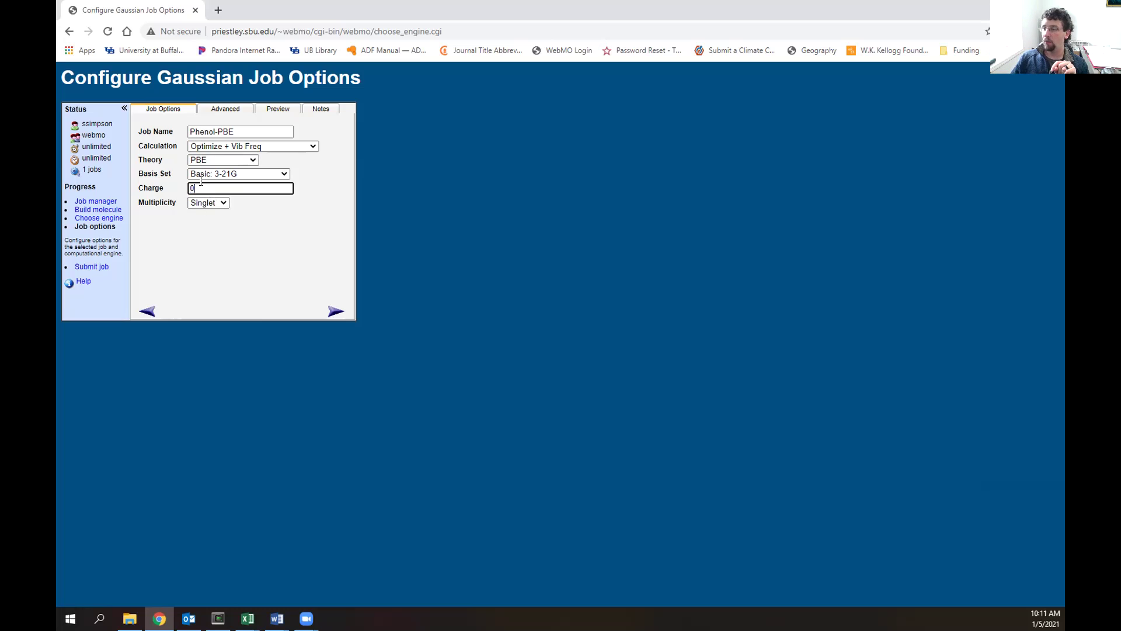
pyautogui.moveTo(201, 188); pyautogui.dragTo(181, 188)
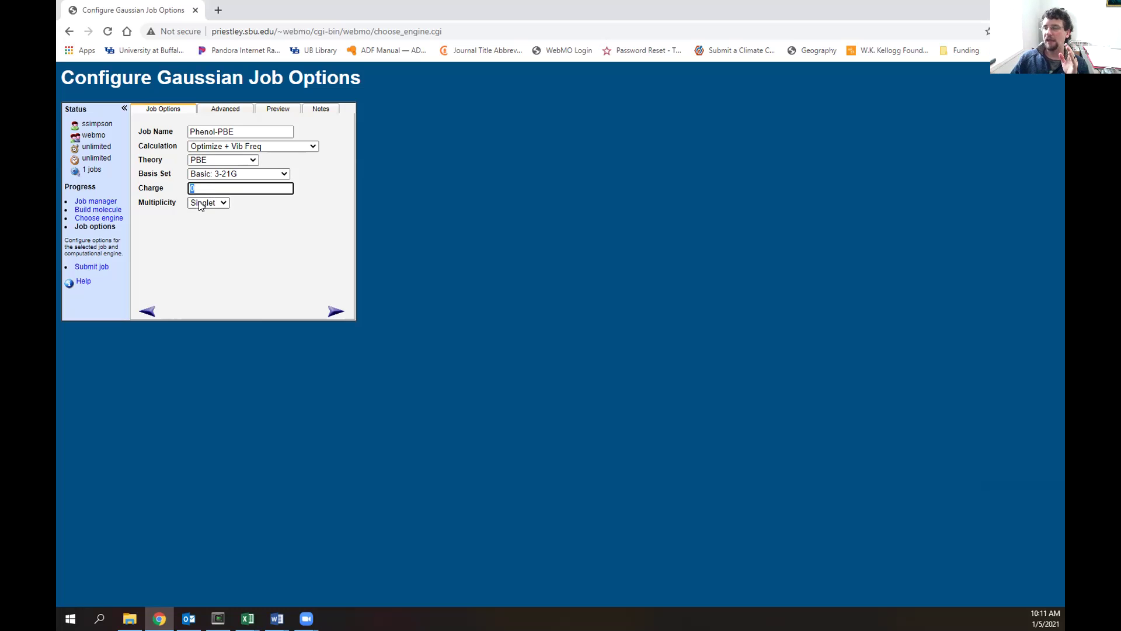
# - In Advanced options, keep Solvent None, enable Cartesian Coordinates and disable Include Connectivity
pyautogui.click(238, 110)
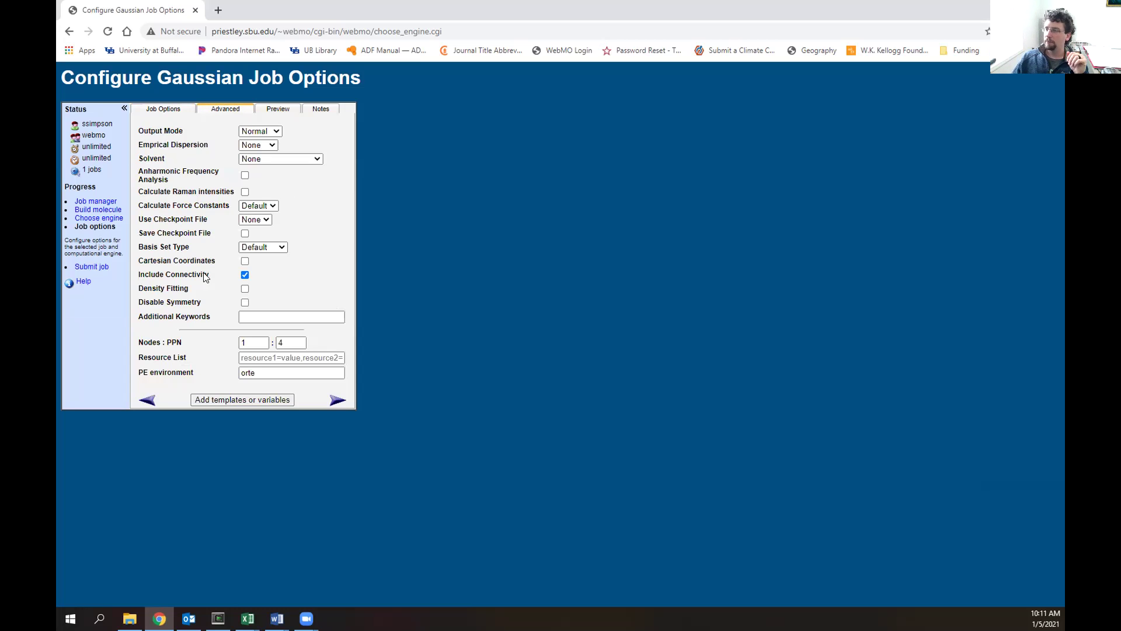
pyautogui.click(260, 160)
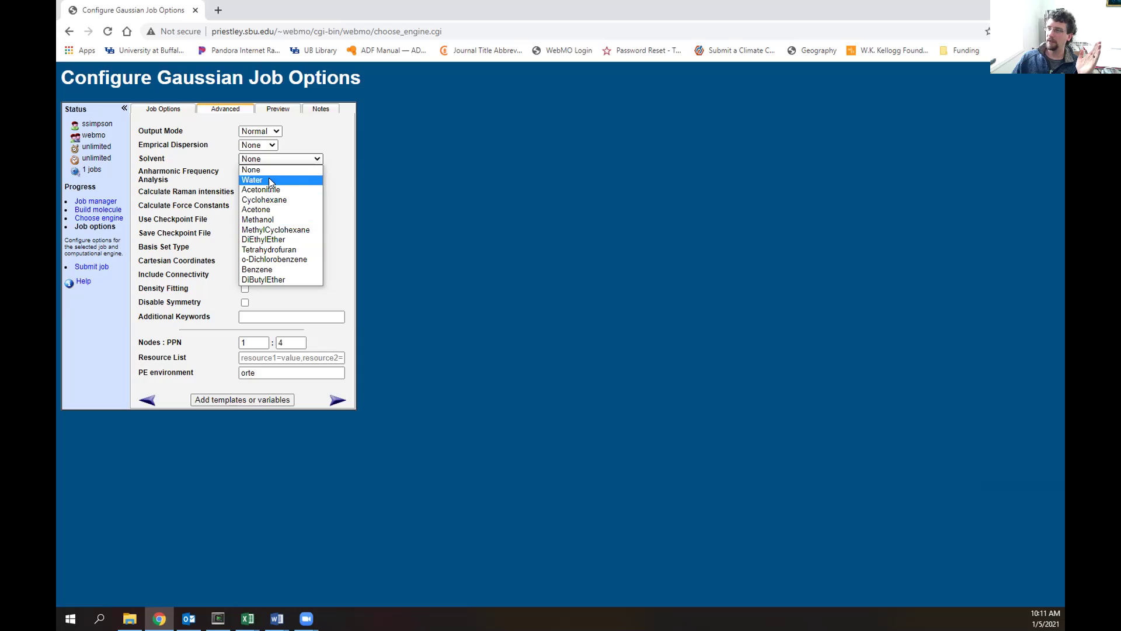
pyautogui.click(282, 171)
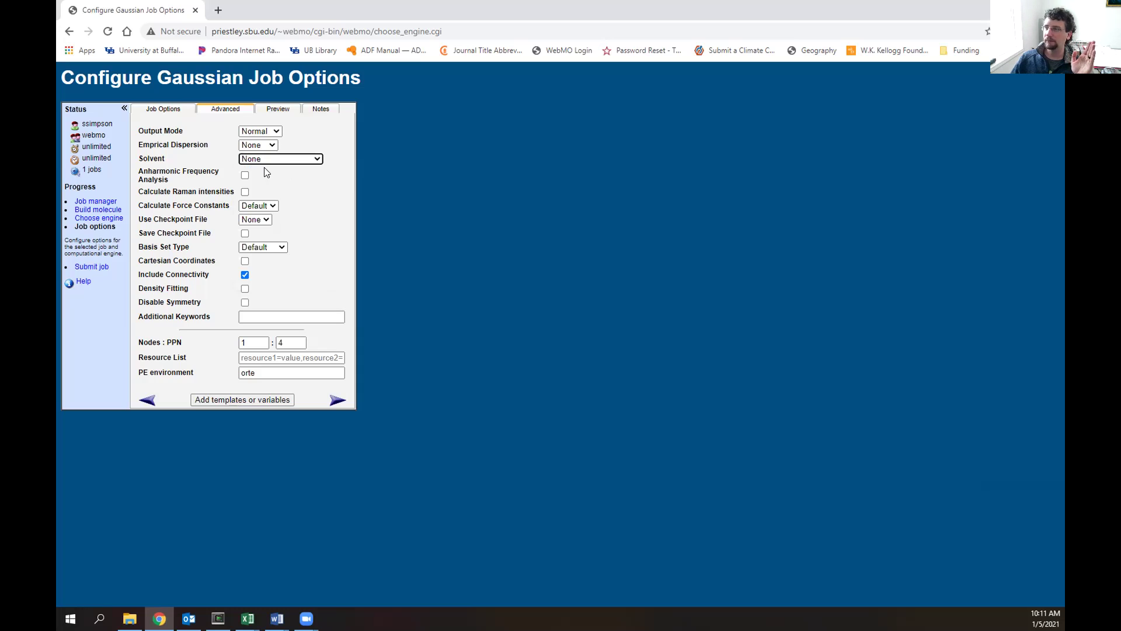
pyautogui.click(244, 262)
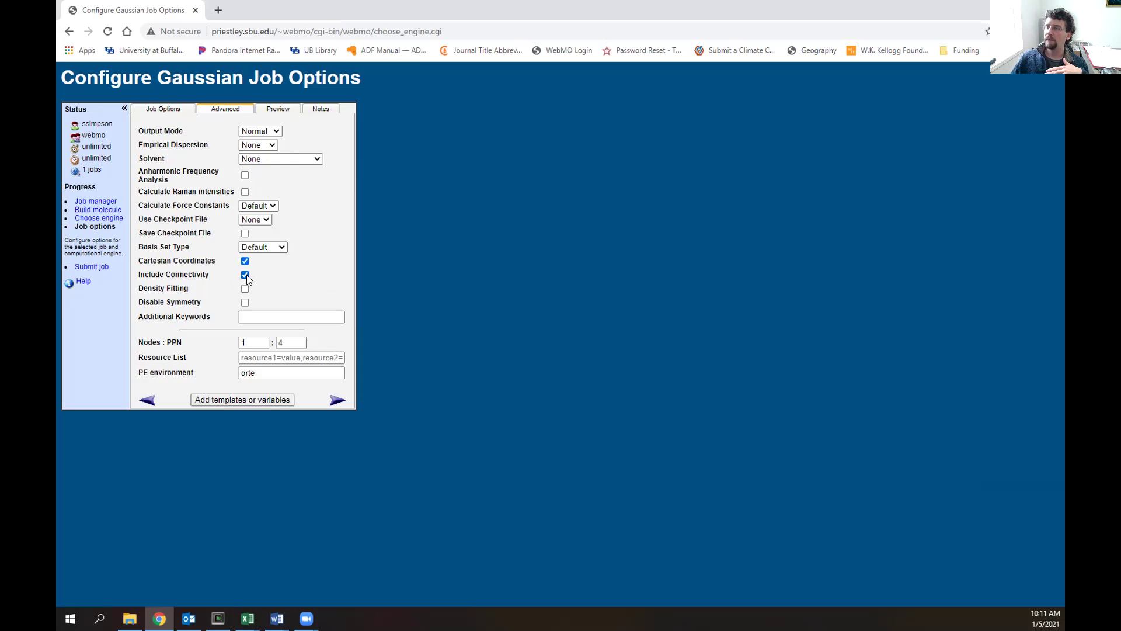
pyautogui.click(244, 275)
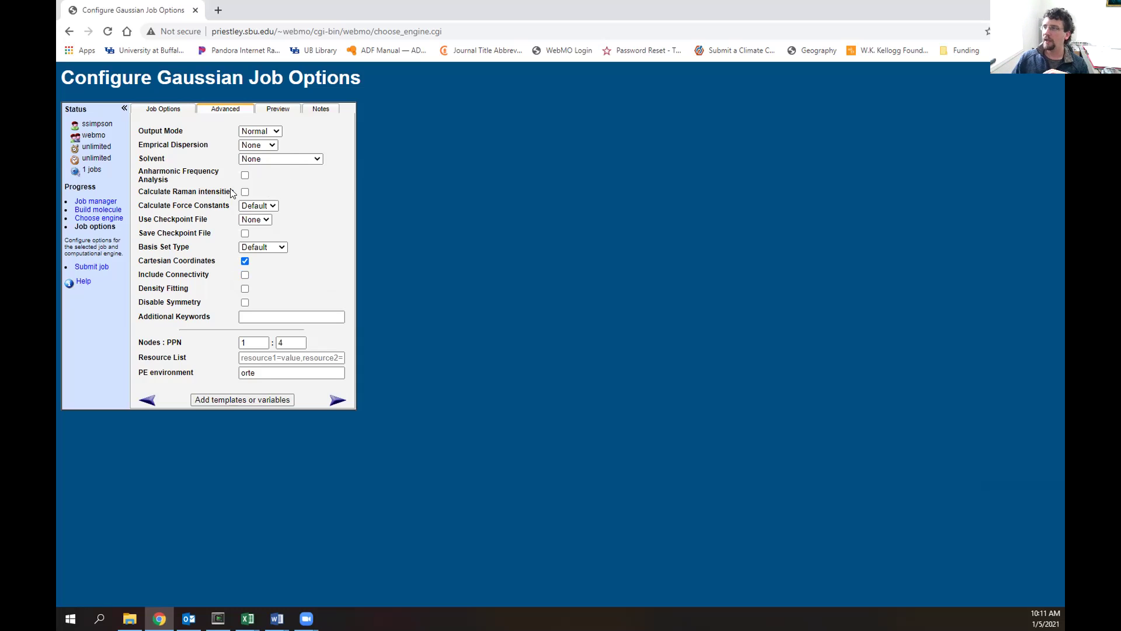
# - Generate the Gaussian input preview with route #N PBEPBE/3-21G OPT FREQ and review its text
pyautogui.click(277, 111)
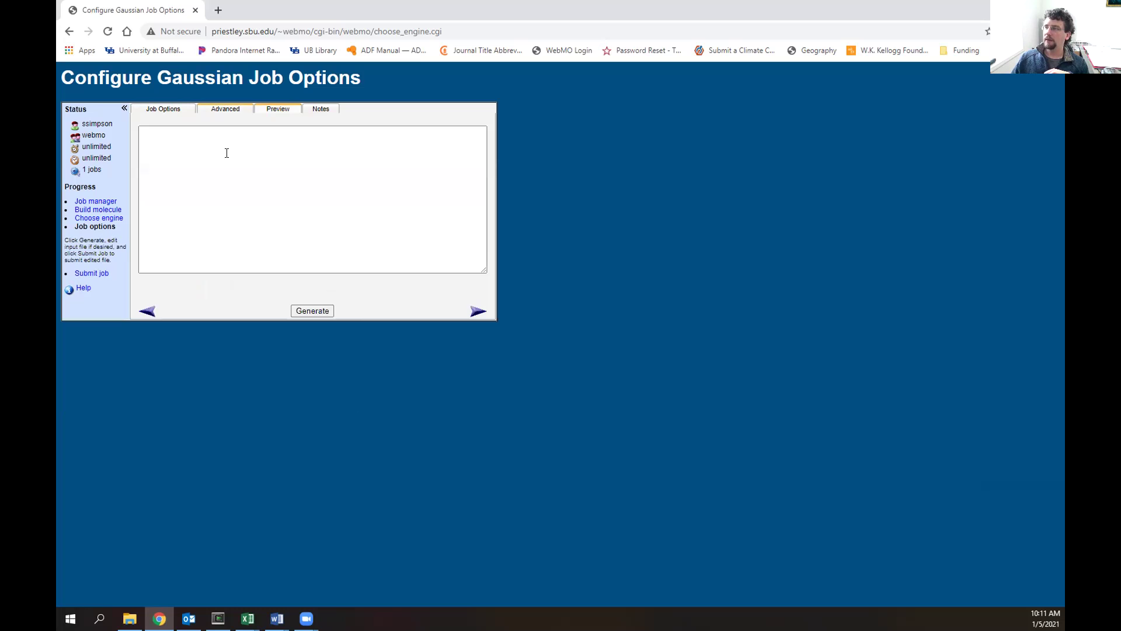
pyautogui.click(312, 309)
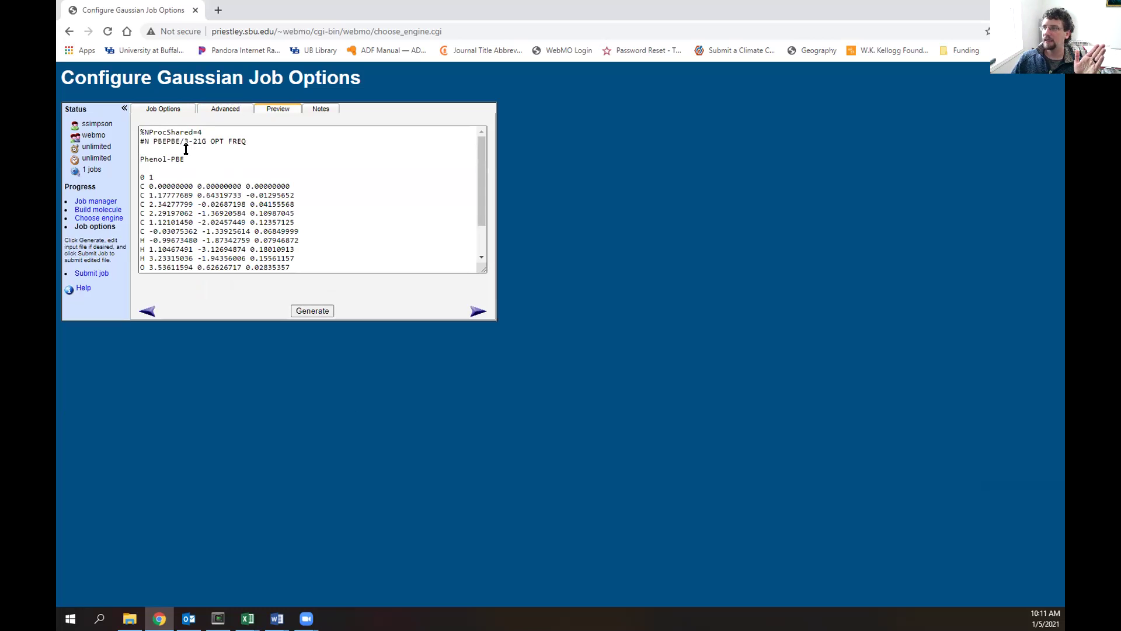
pyautogui.scroll(-1, 185, 149)
pyautogui.moveTo(322, 249); pyautogui.dragTo(132, 129)
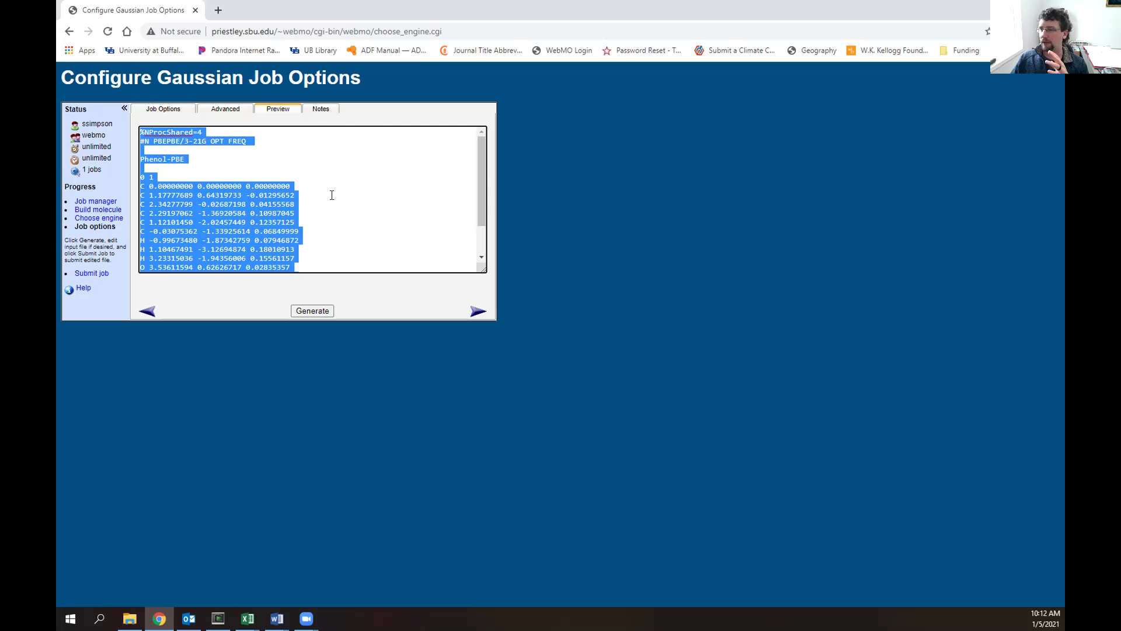
pyautogui.click(224, 188)
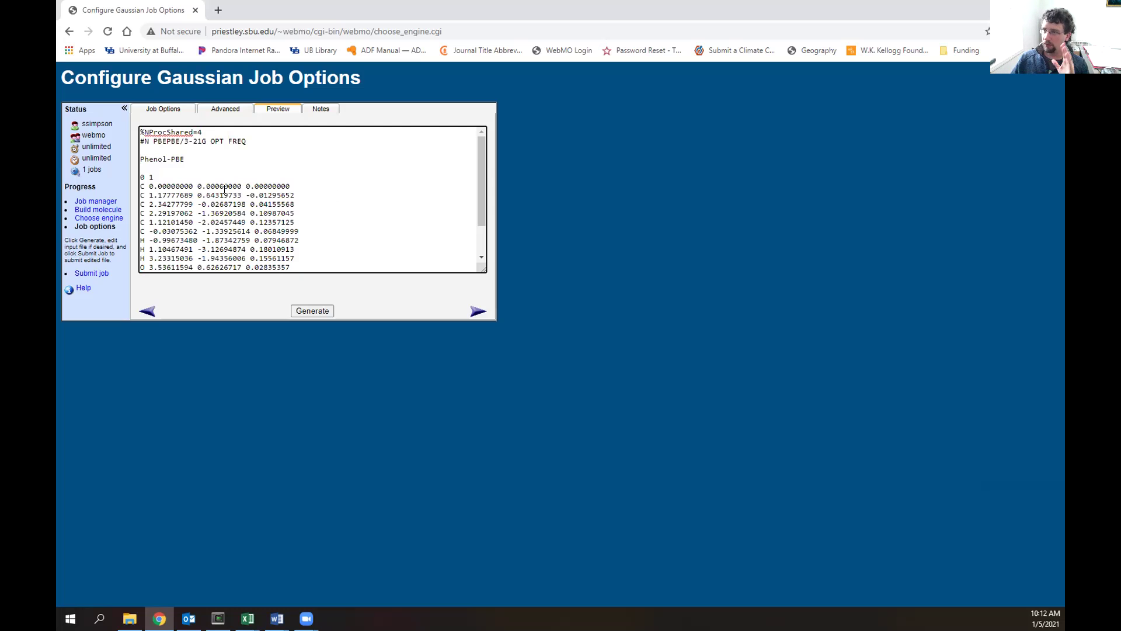
# - Submit the edited Phenol-PBE input file and confirm the submission
pyautogui.click(478, 313)
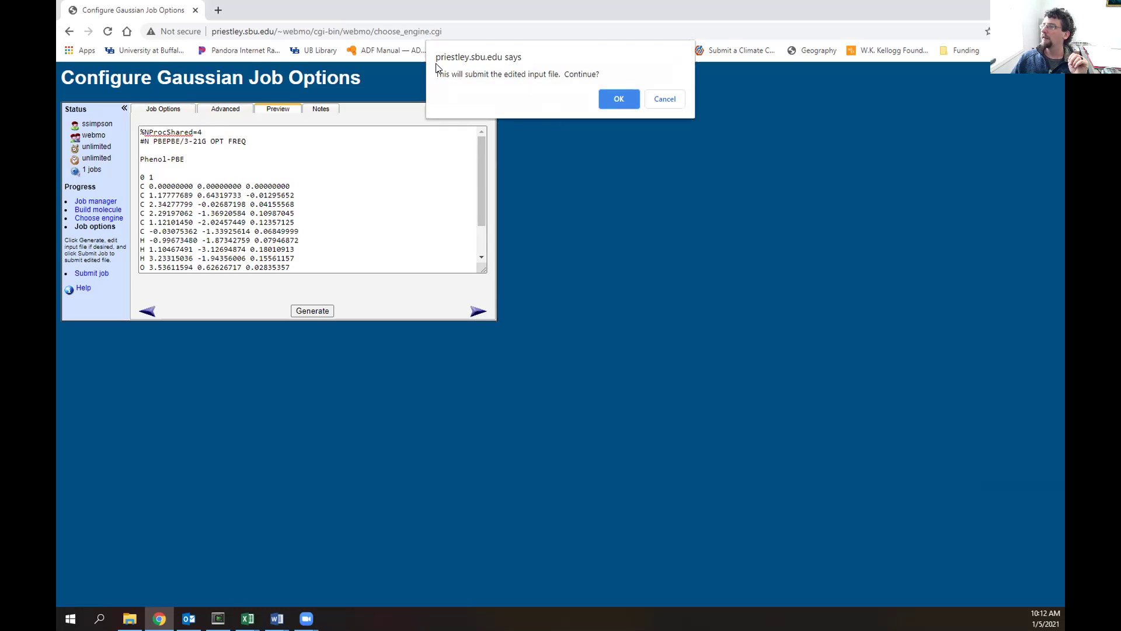
pyautogui.click(618, 98)
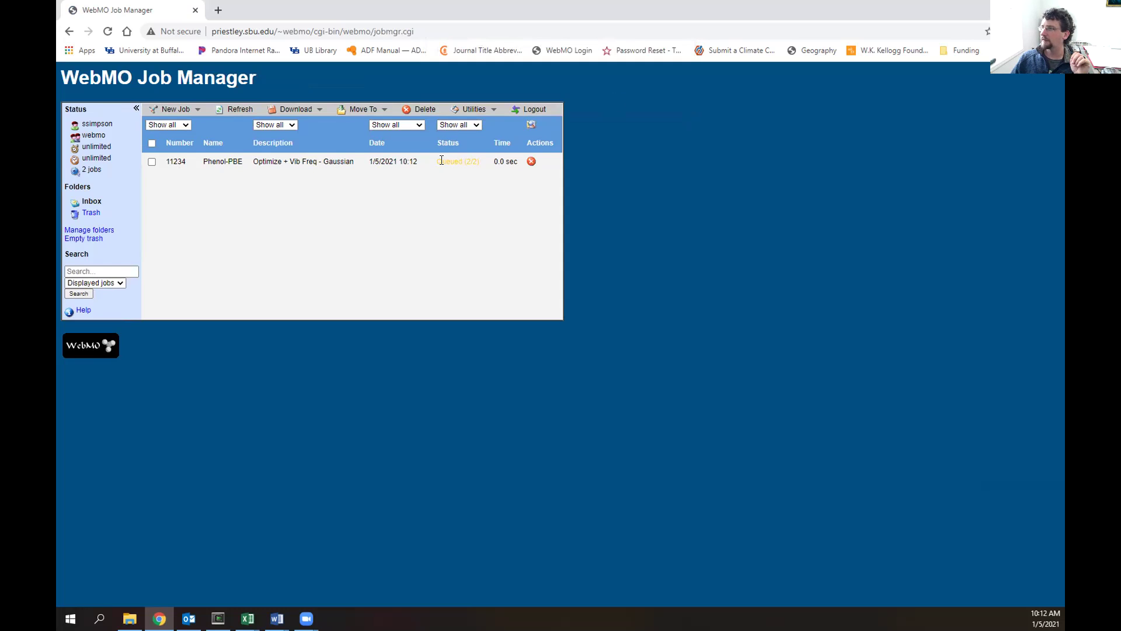
pyautogui.moveTo(444, 159); pyautogui.dragTo(479, 147)
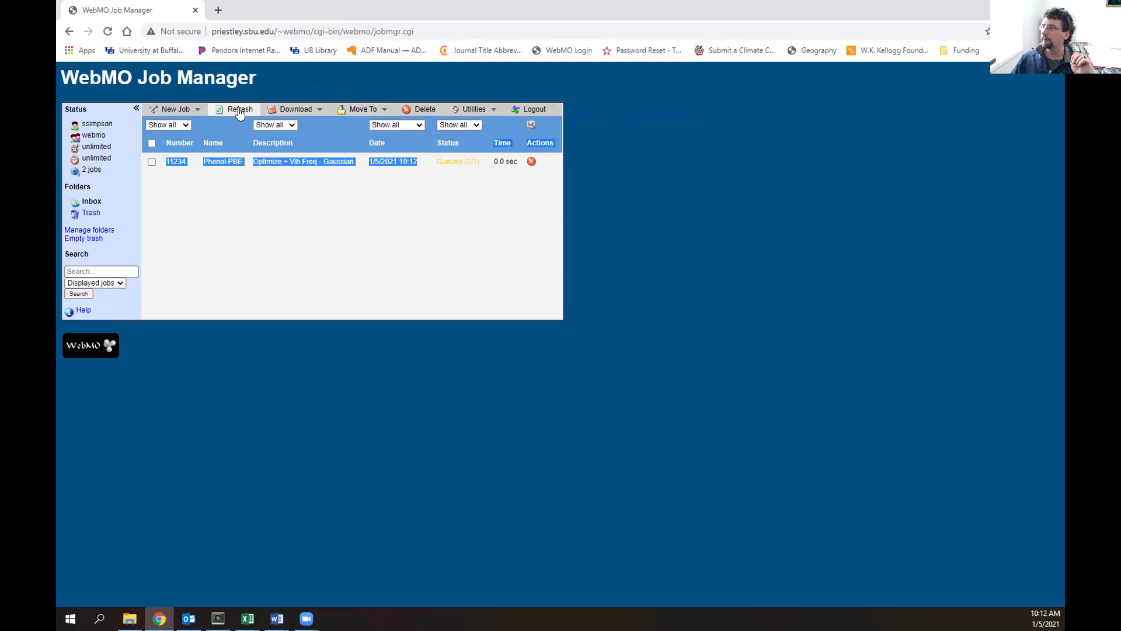
pyautogui.click(317, 218)
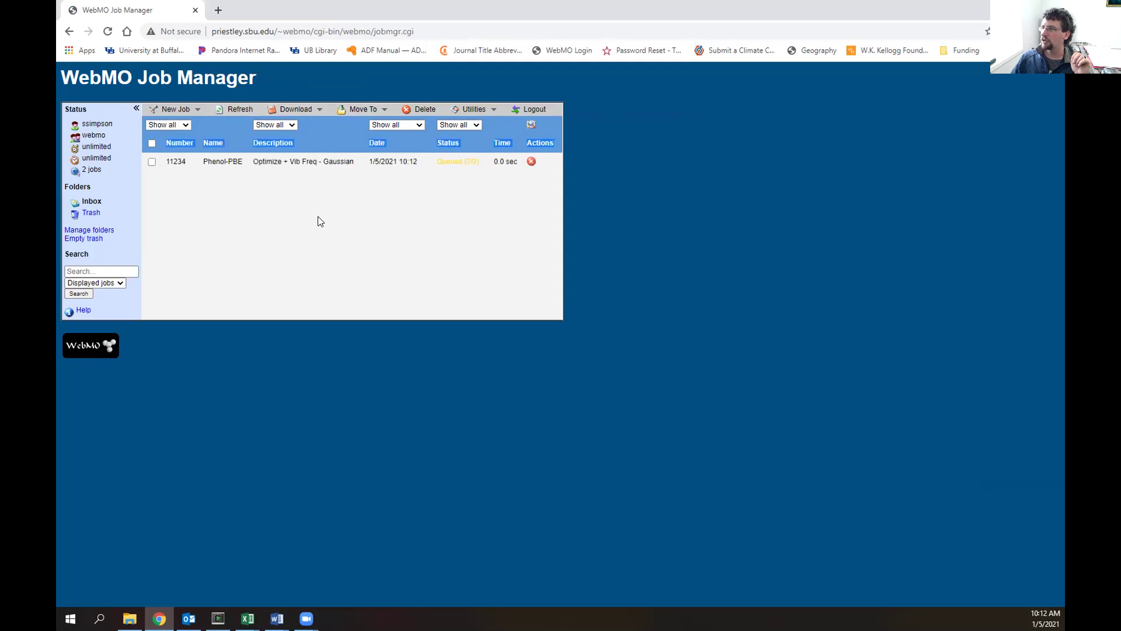
# - Refresh Job Manager until Phenol-PBE shows Running, then start a new job with Create New Job
pyautogui.click(231, 109)
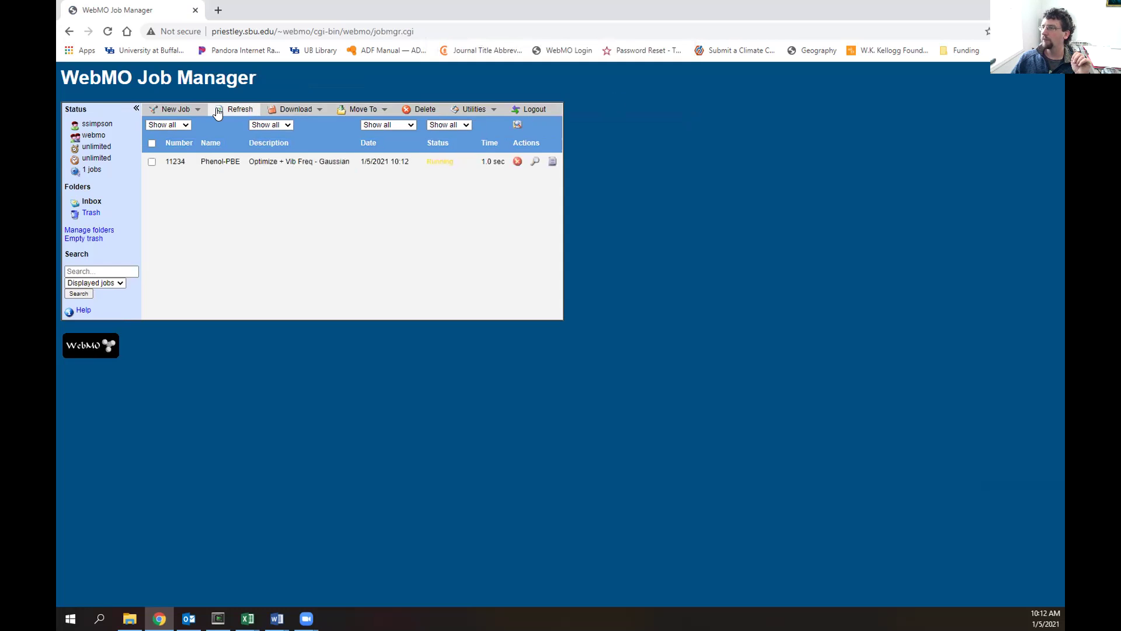
pyautogui.moveTo(425, 164); pyautogui.dragTo(459, 166)
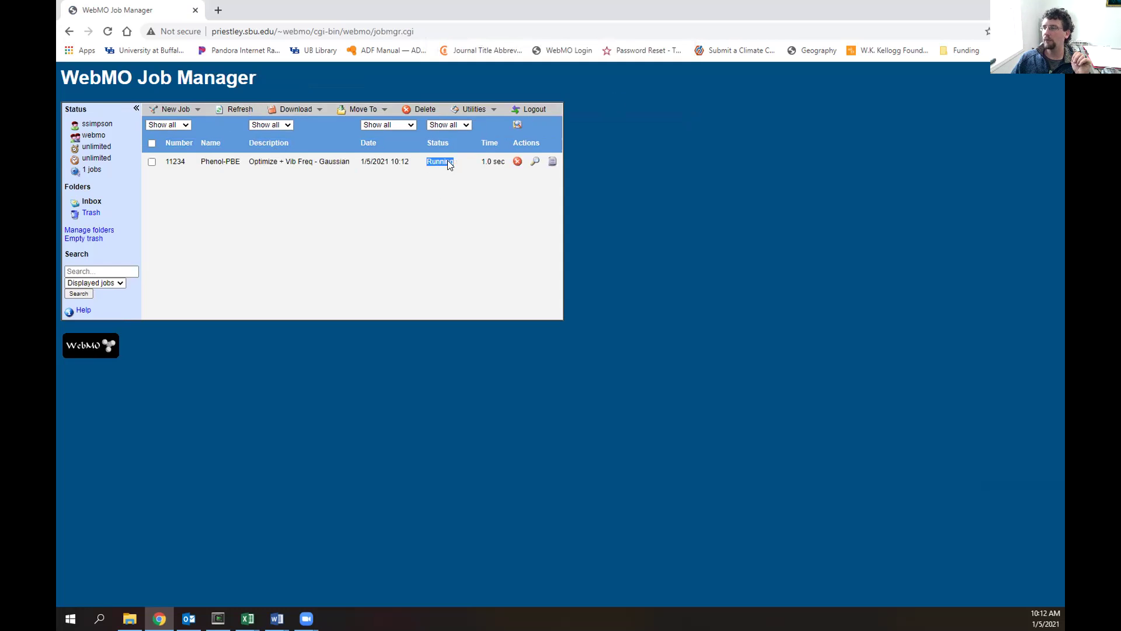
pyautogui.click(240, 109)
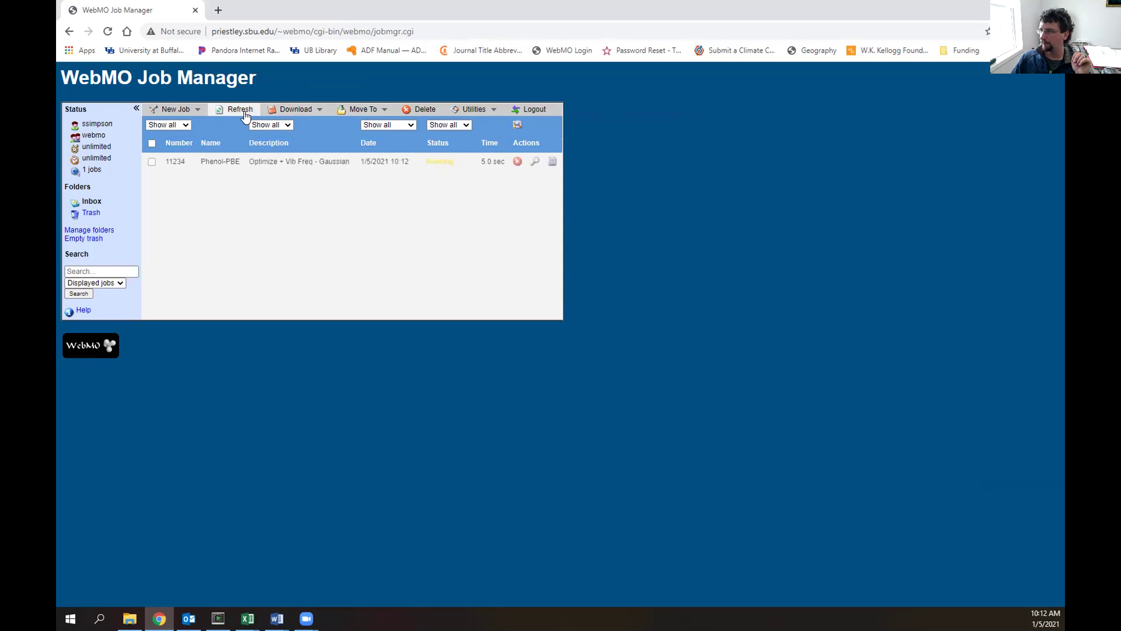
pyautogui.click(239, 109)
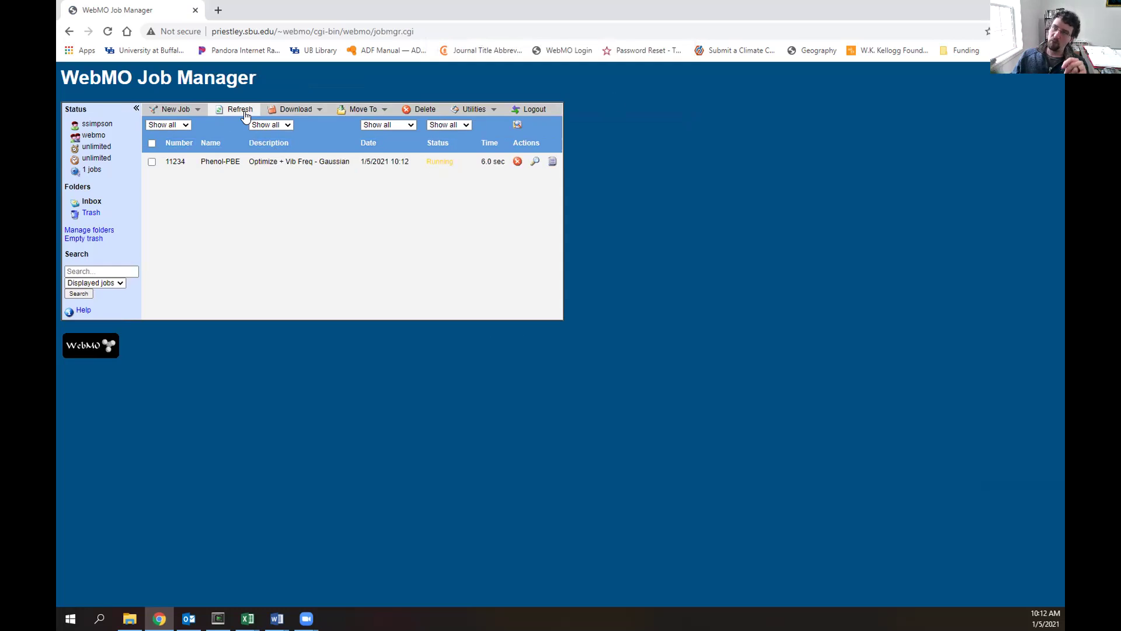
pyautogui.click(176, 109)
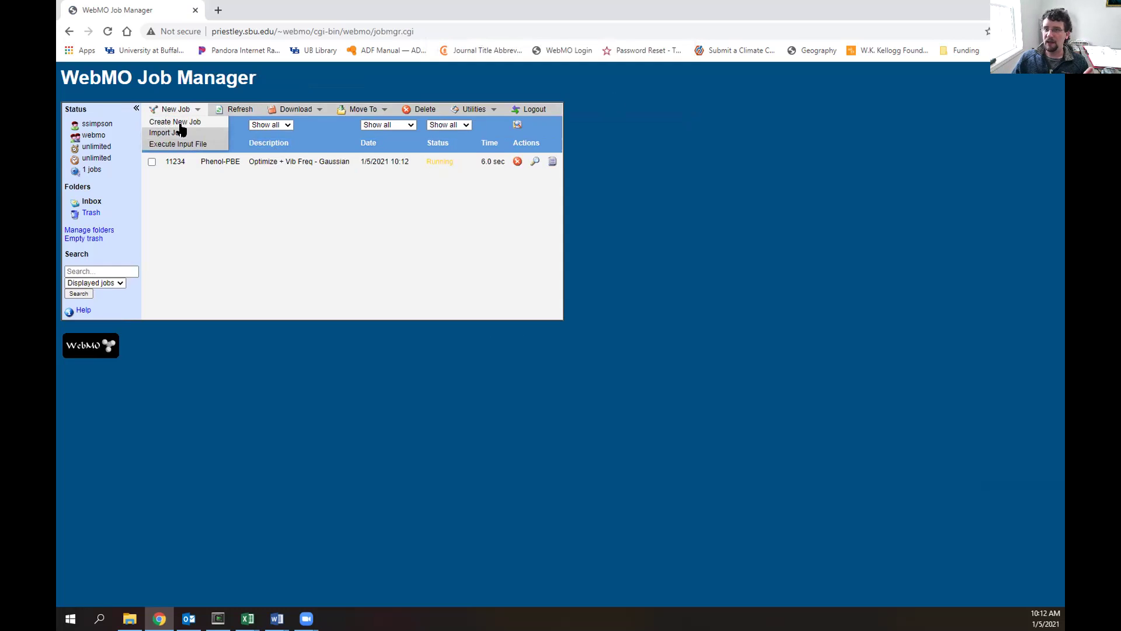
pyautogui.click(186, 122)
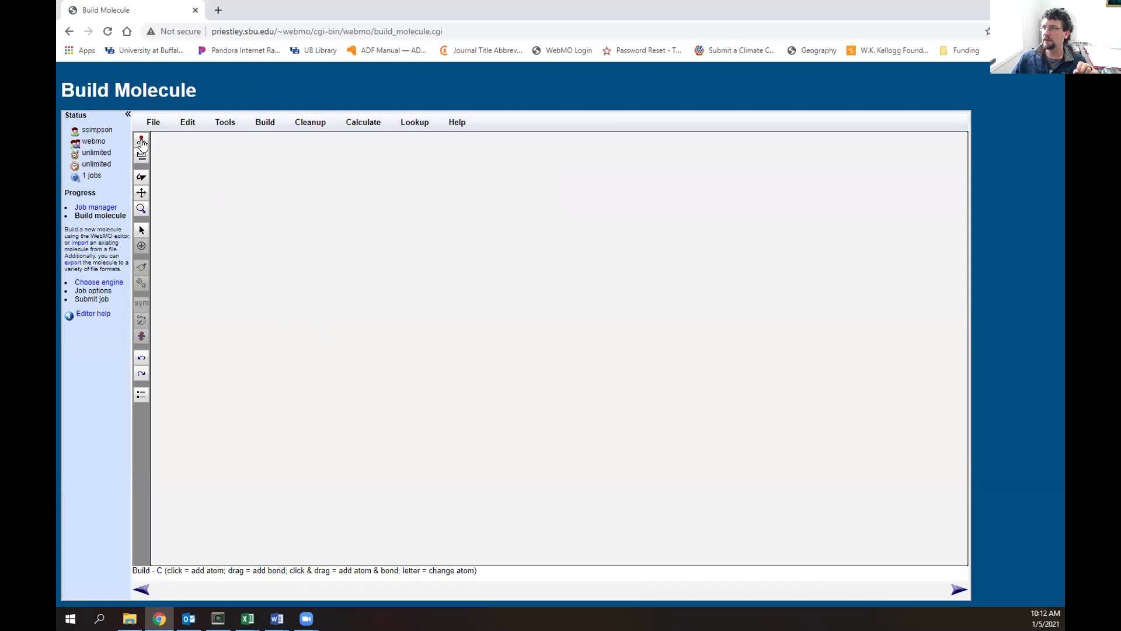
# - Search Google for 'mercaptan' in a new tab, view its structure images, then return to WebMO
pyautogui.click(214, 7)
pyautogui.write('mercapt')
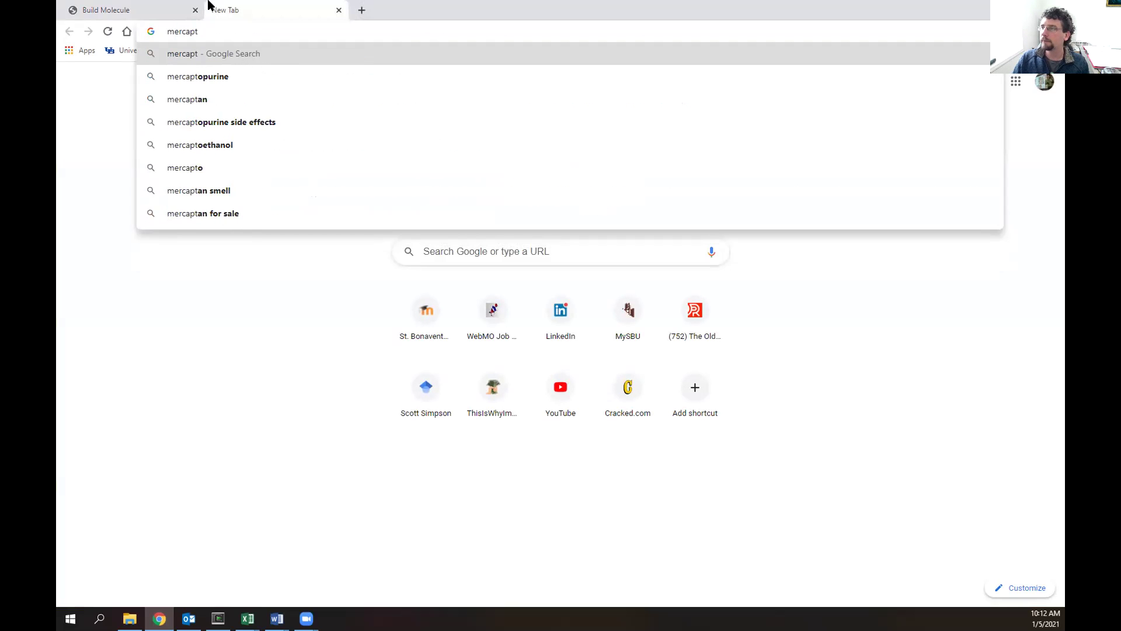
pyautogui.write('a')
pyautogui.press('Return')
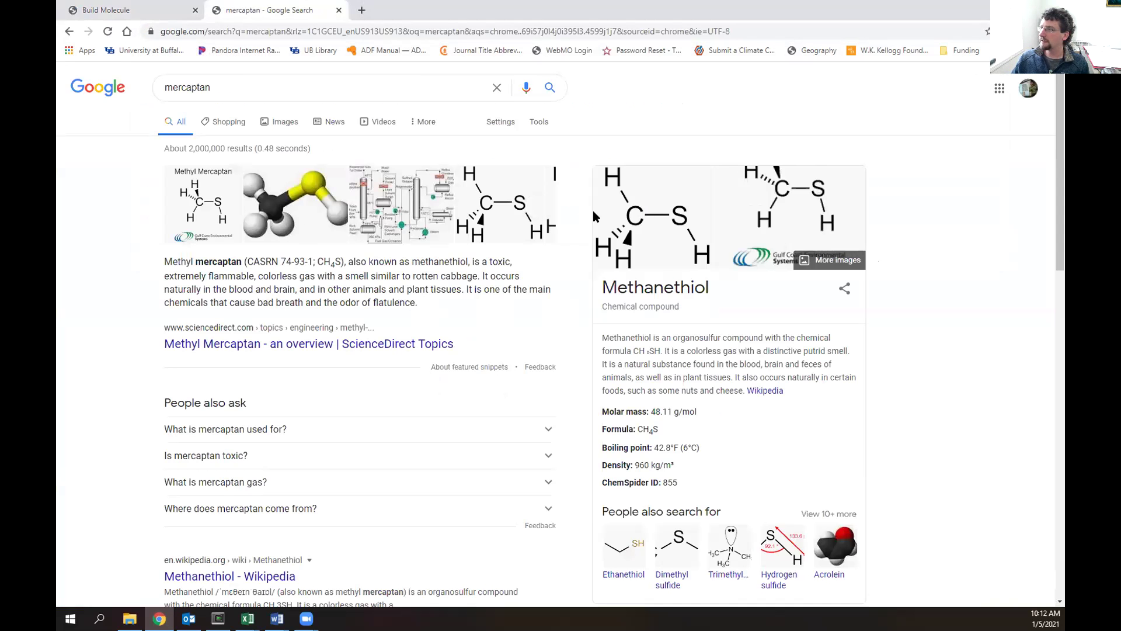
pyautogui.click(270, 121)
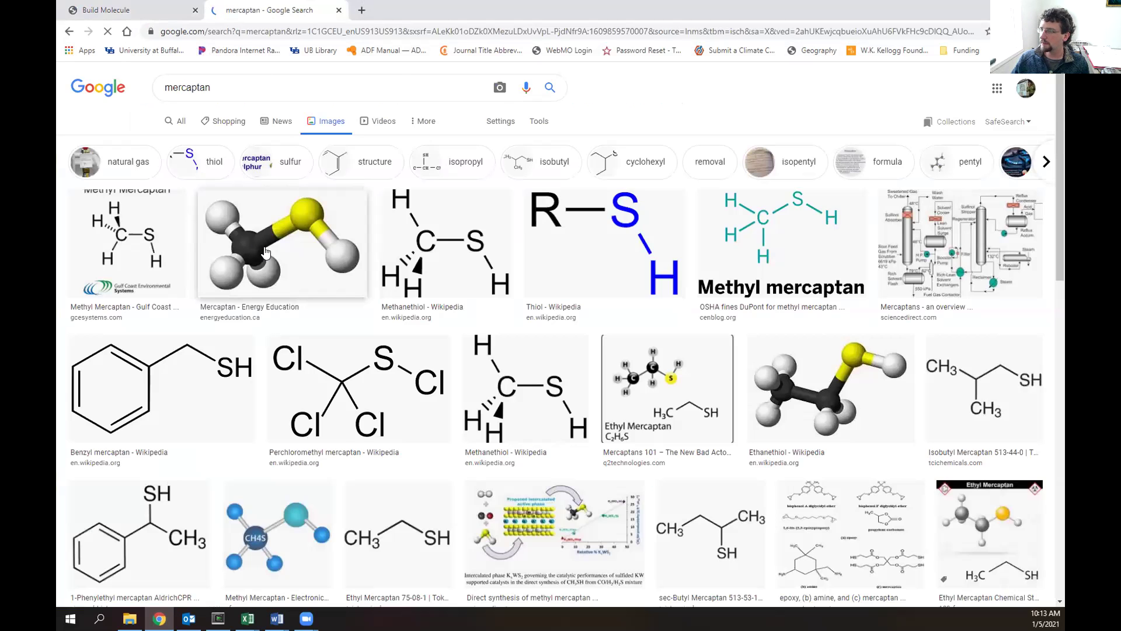
pyautogui.click(106, 7)
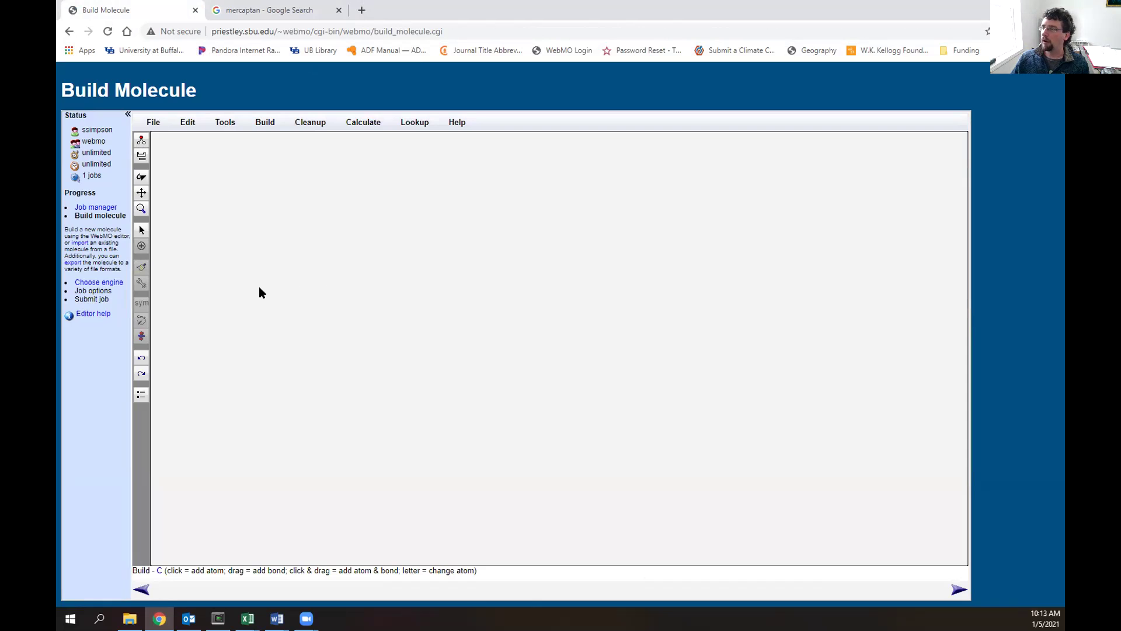
# - Build methanethiol from a carbon bonded to sulfur, then clean it up with hydrogens added
pyautogui.click(291, 292)
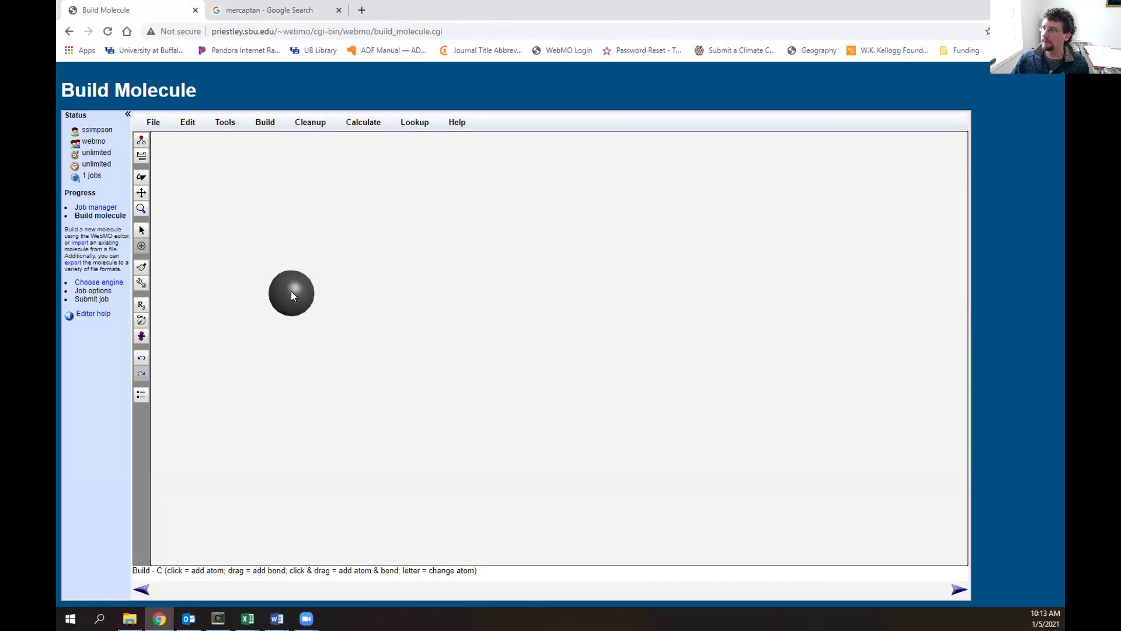
pyautogui.click(142, 153)
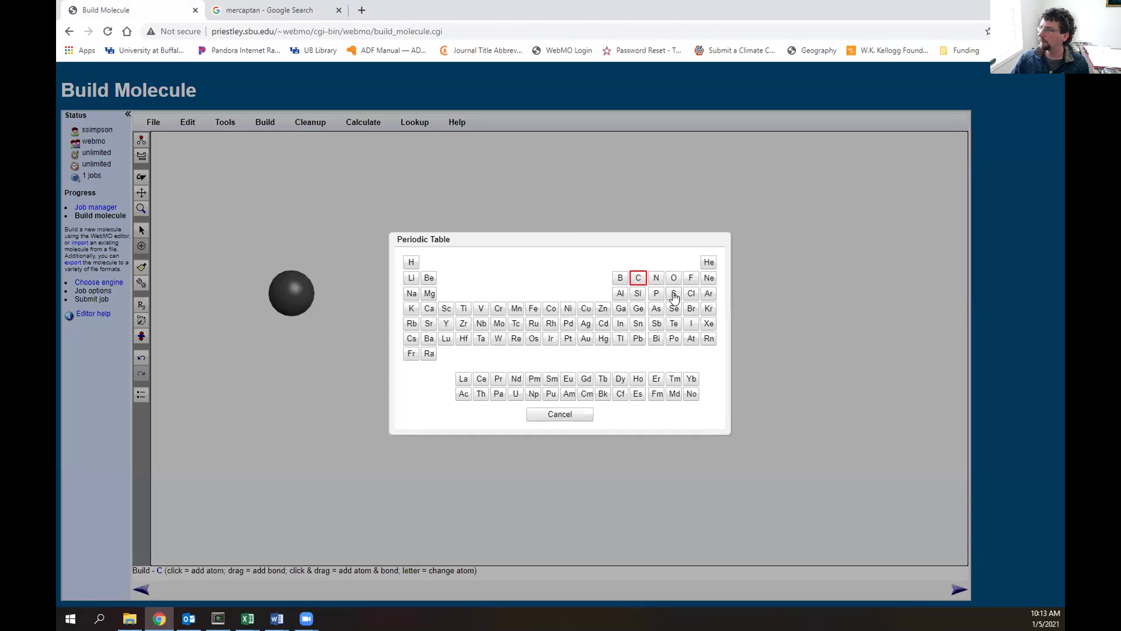
pyautogui.click(671, 292)
pyautogui.click(294, 286)
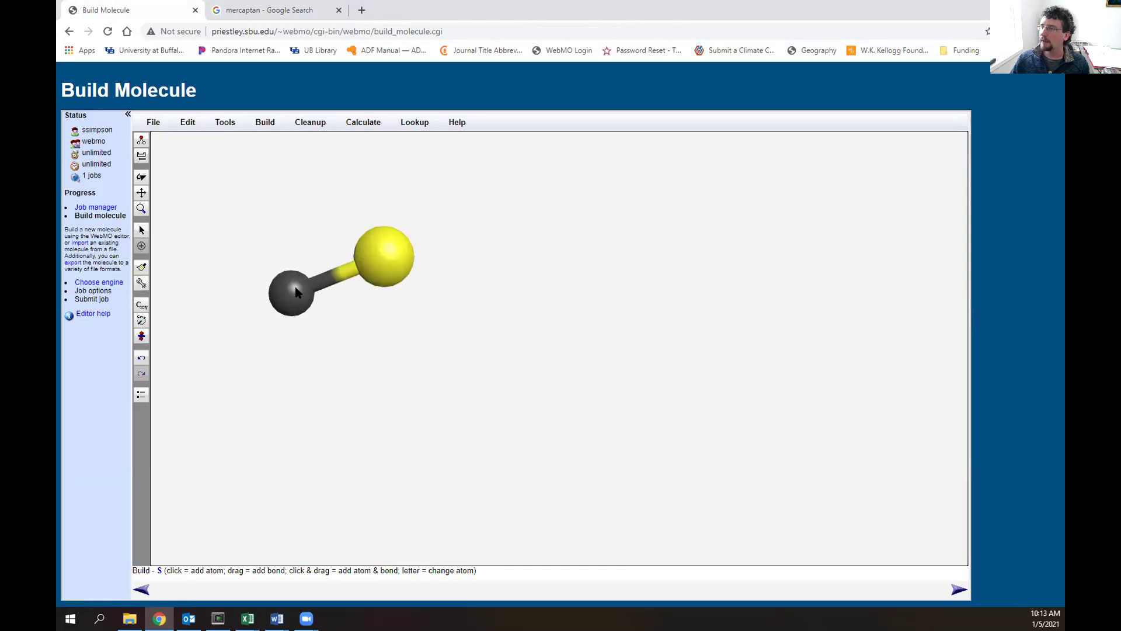
pyautogui.click(311, 121)
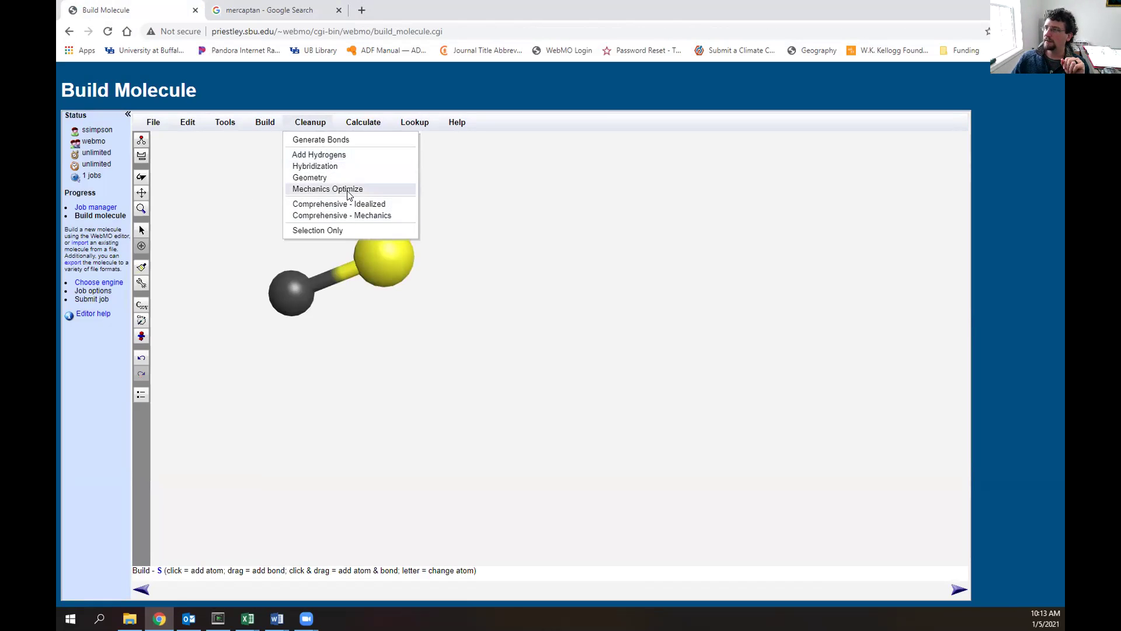
pyautogui.click(331, 216)
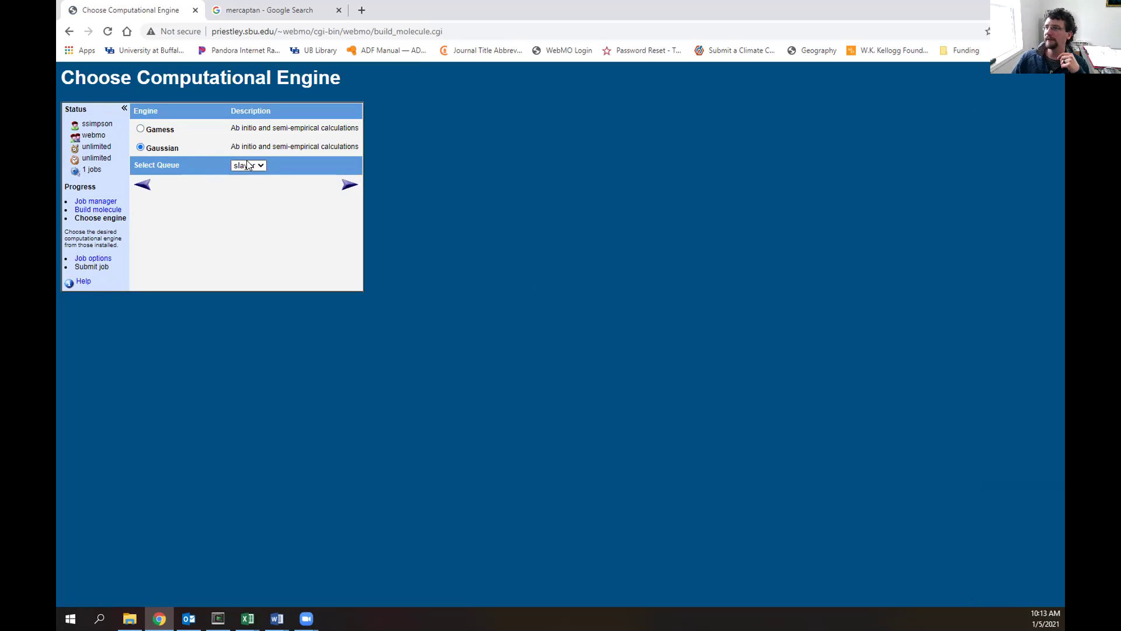
# - Name the job Mercaptan-B3LYP, with Geometry Optimization as the calculation and B3LYP theory
pyautogui.click(343, 187)
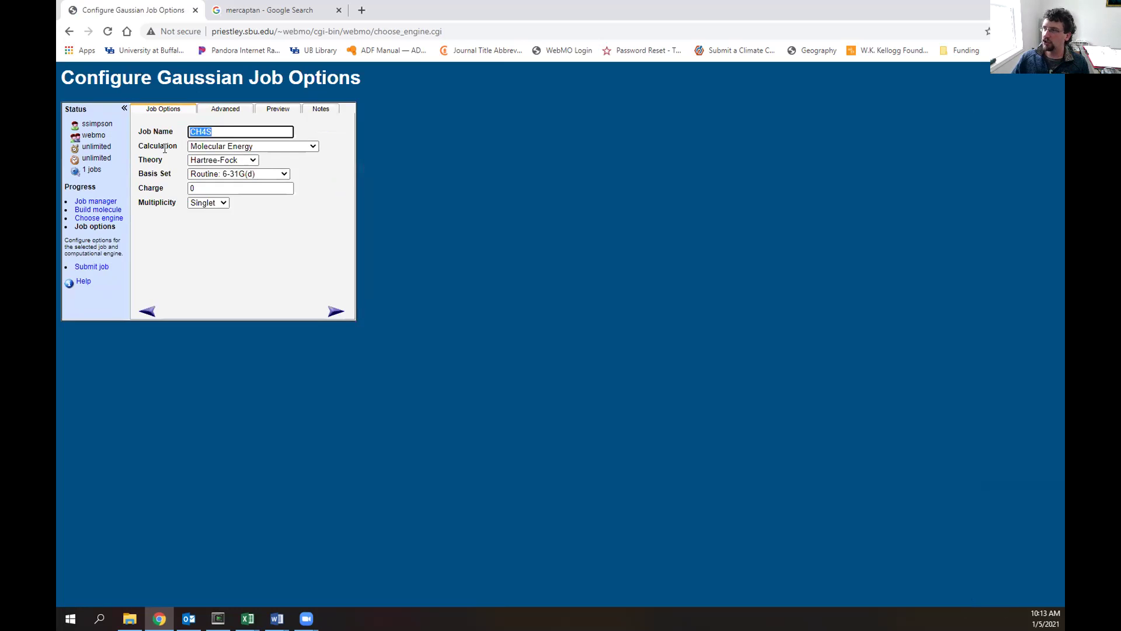
pyautogui.write('Mercaptan')
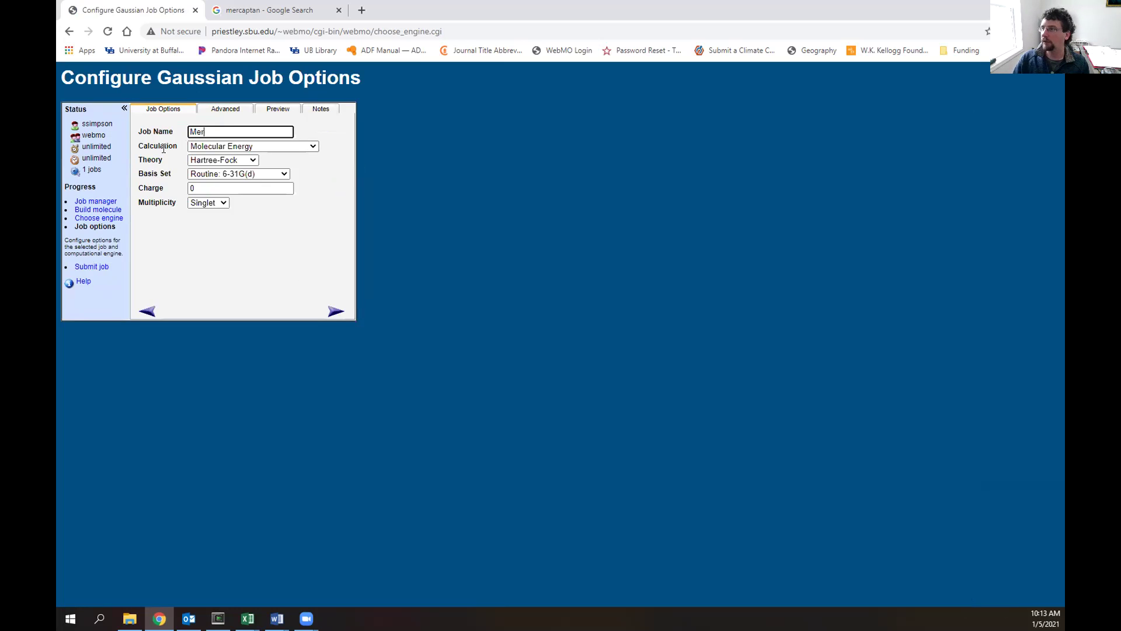
pyautogui.click(271, 147)
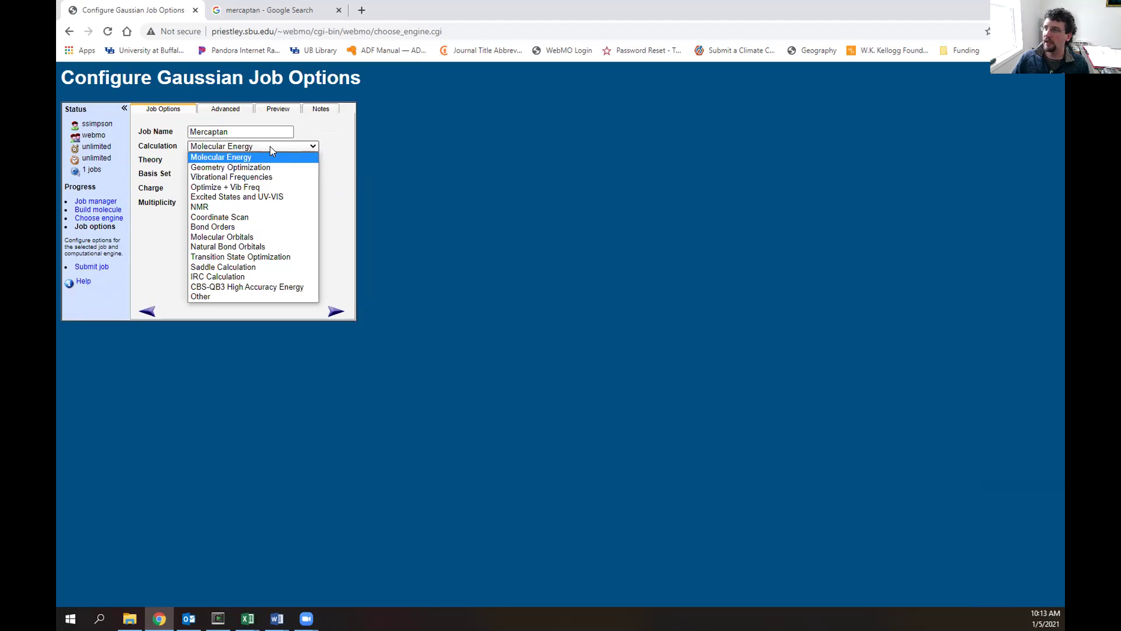
pyautogui.click(247, 168)
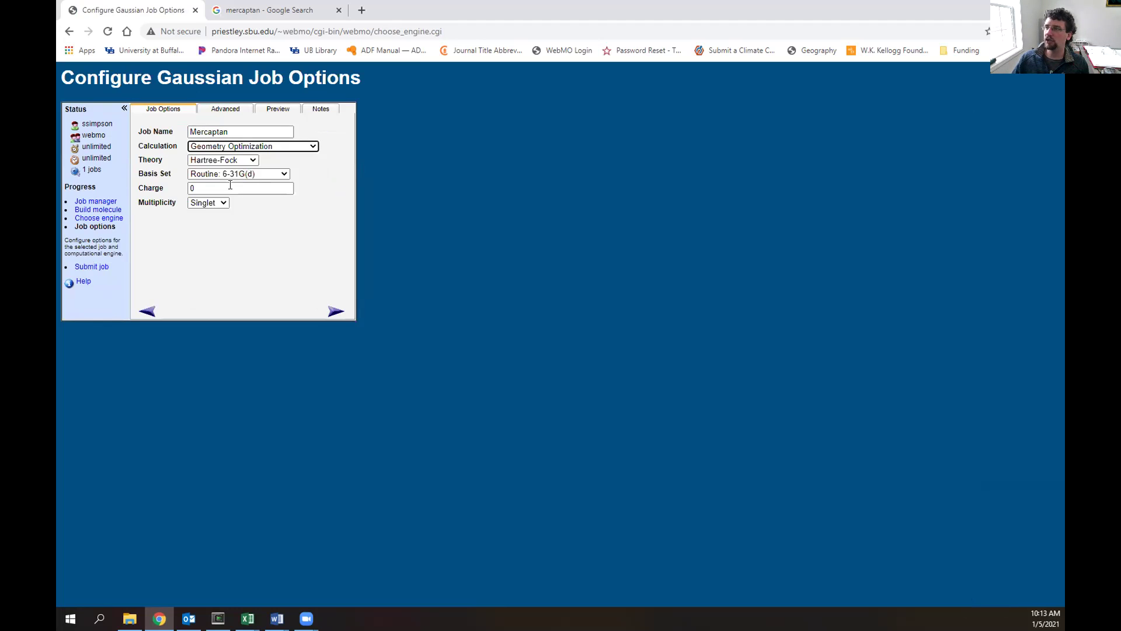
pyautogui.click(234, 159)
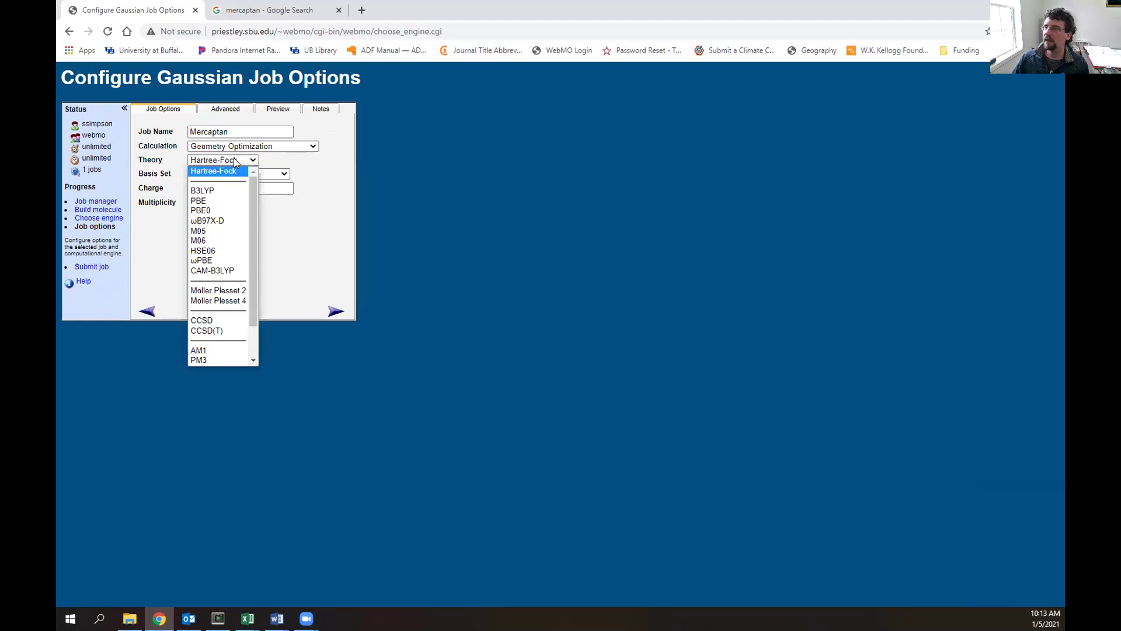
pyautogui.click(204, 191)
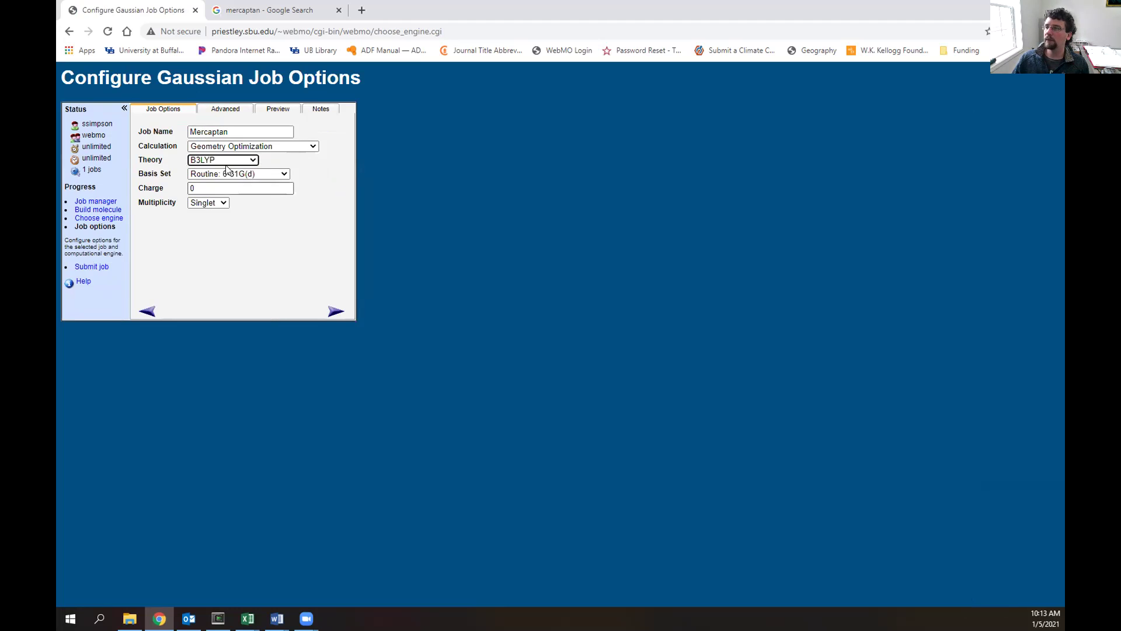
pyautogui.click(239, 130)
pyautogui.write('-B3')
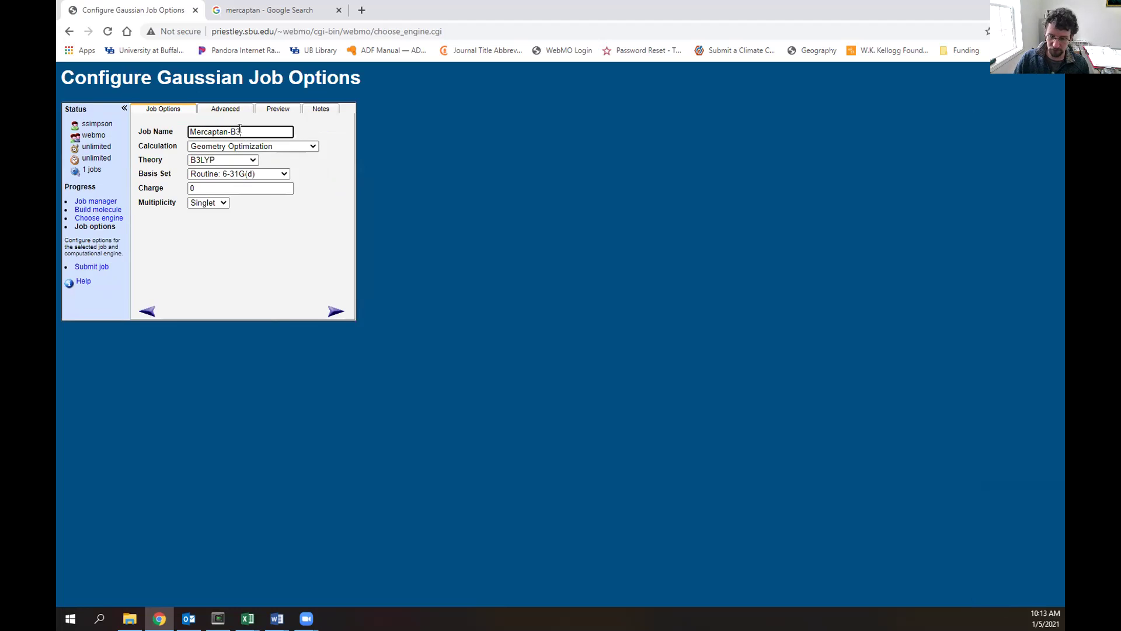
pyautogui.write('LYP')
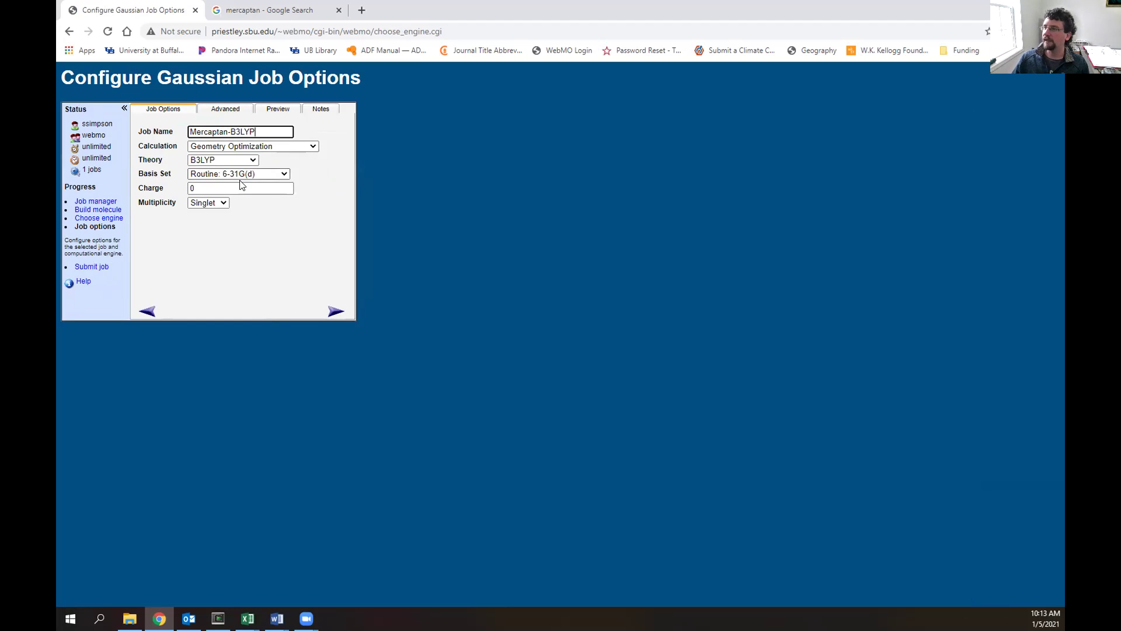
# - Enable Cartesian coordinates, set the solvent to Water, and submit the Mercaptan-B3LYP job
pyautogui.click(234, 109)
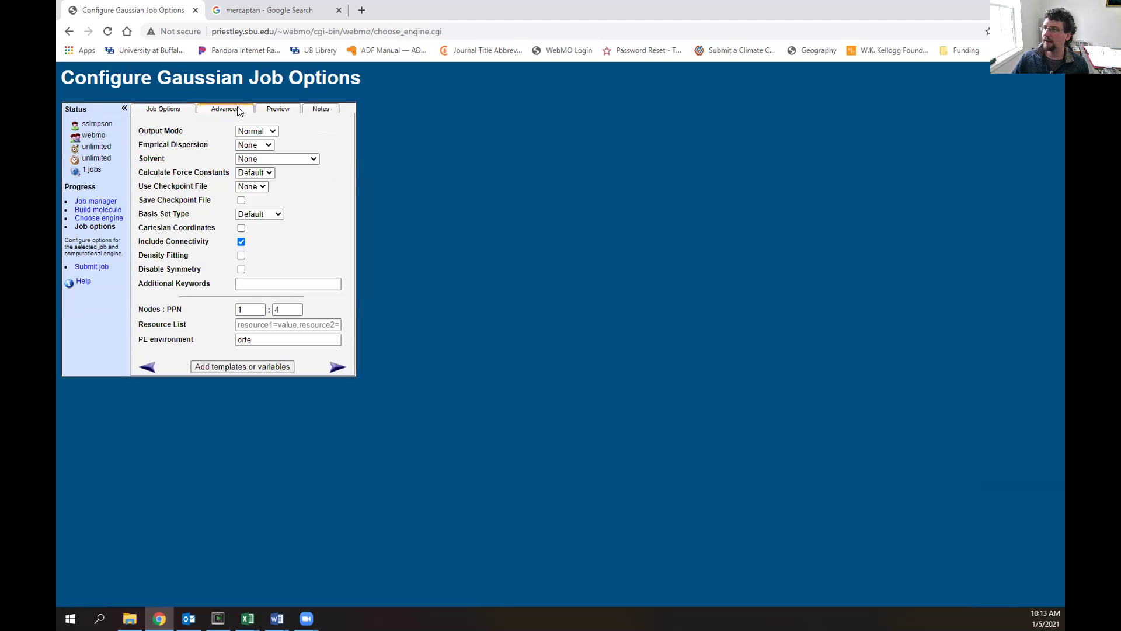
pyautogui.click(240, 228)
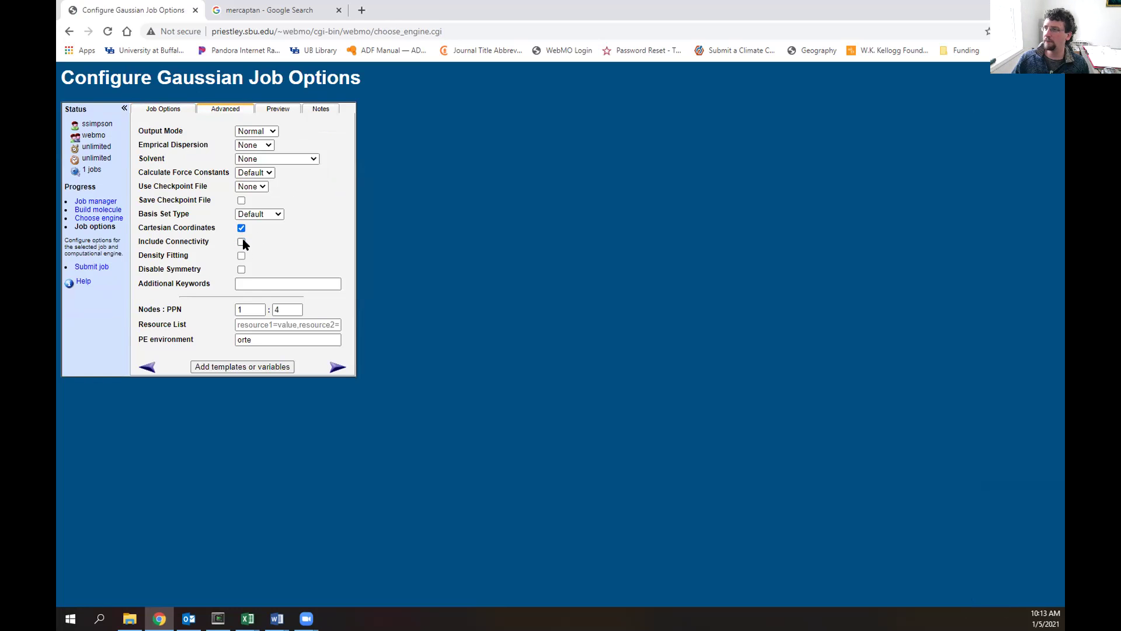
pyautogui.click(251, 160)
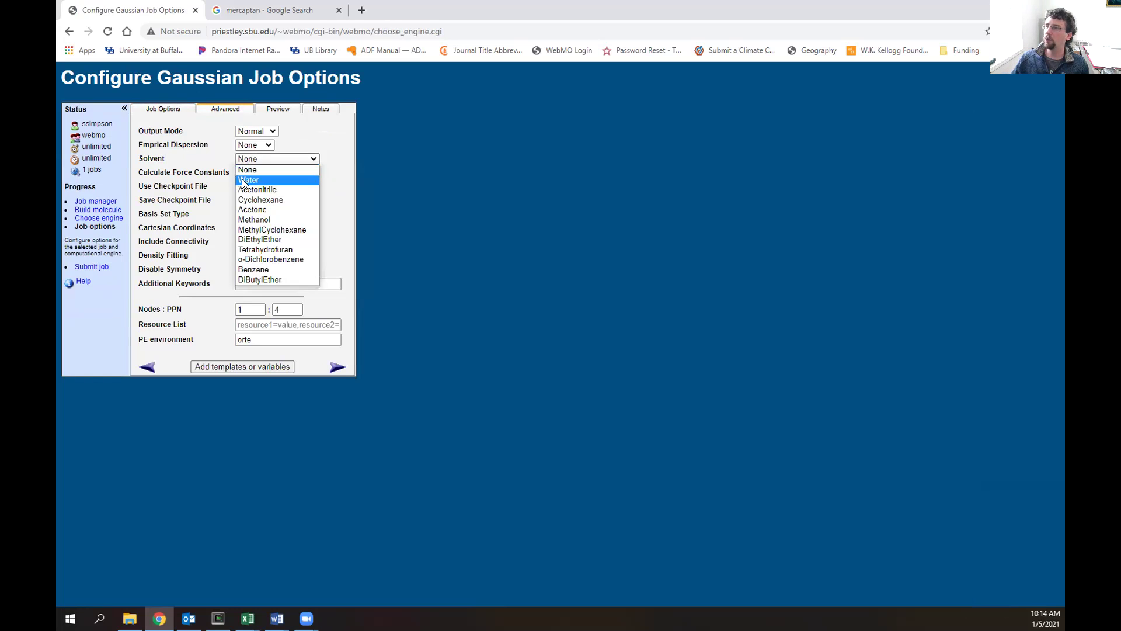
pyautogui.click(249, 180)
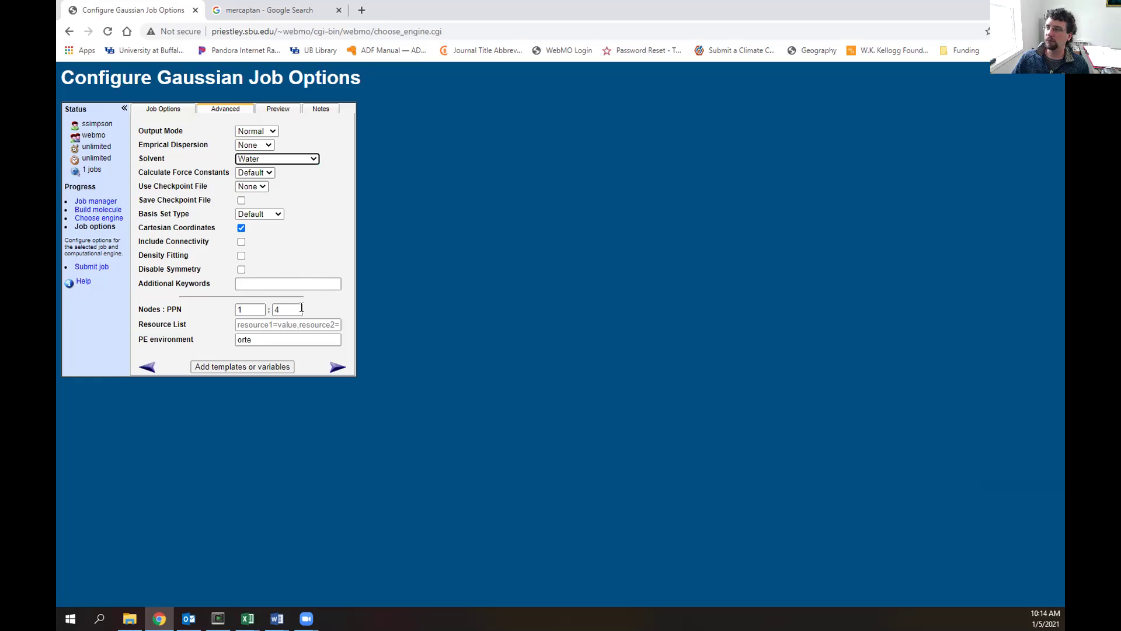
pyautogui.click(337, 367)
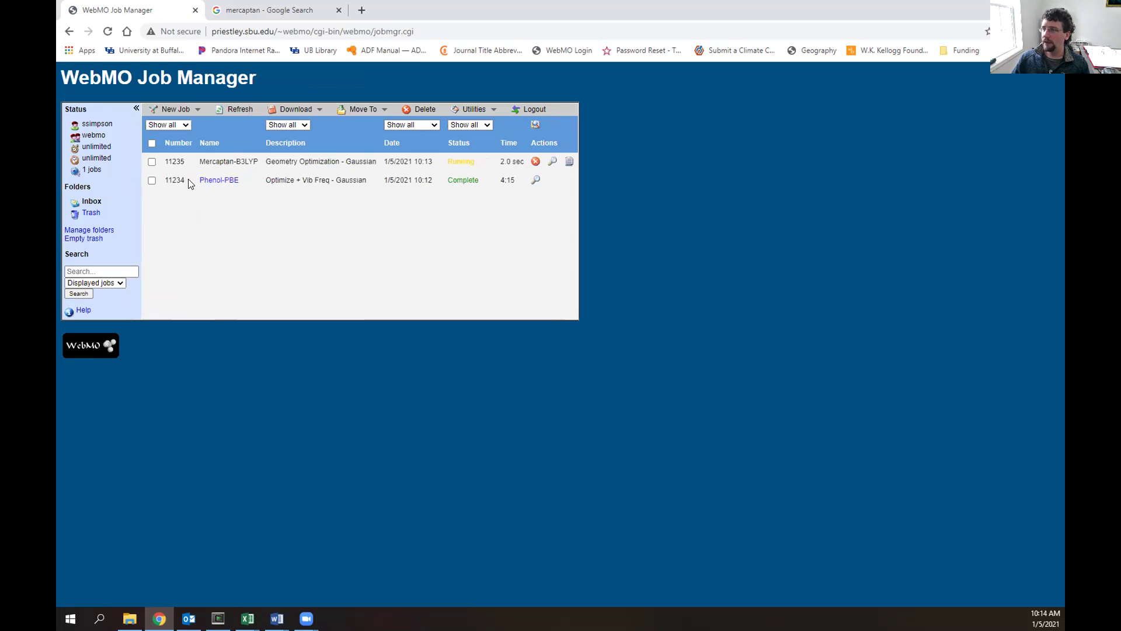
# - Open the results of Phenol-PBE job 11234 and rotate the phenol molecule
pyautogui.click(534, 181)
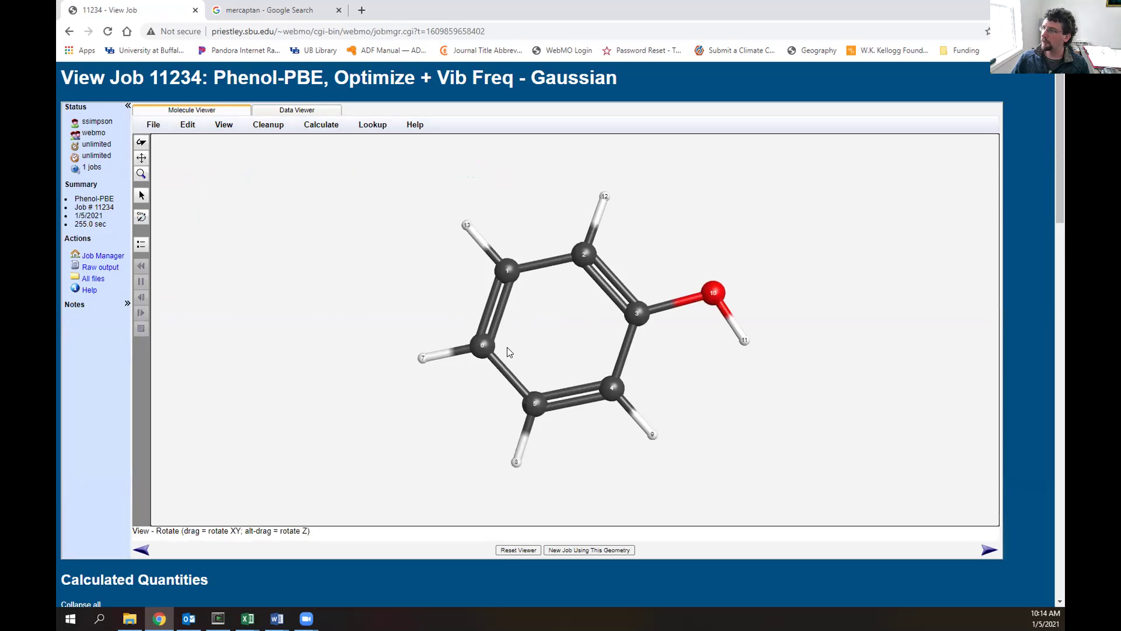
pyautogui.moveTo(517, 321); pyautogui.dragTo(461, 308)
pyautogui.scroll(-10, 433, 279)
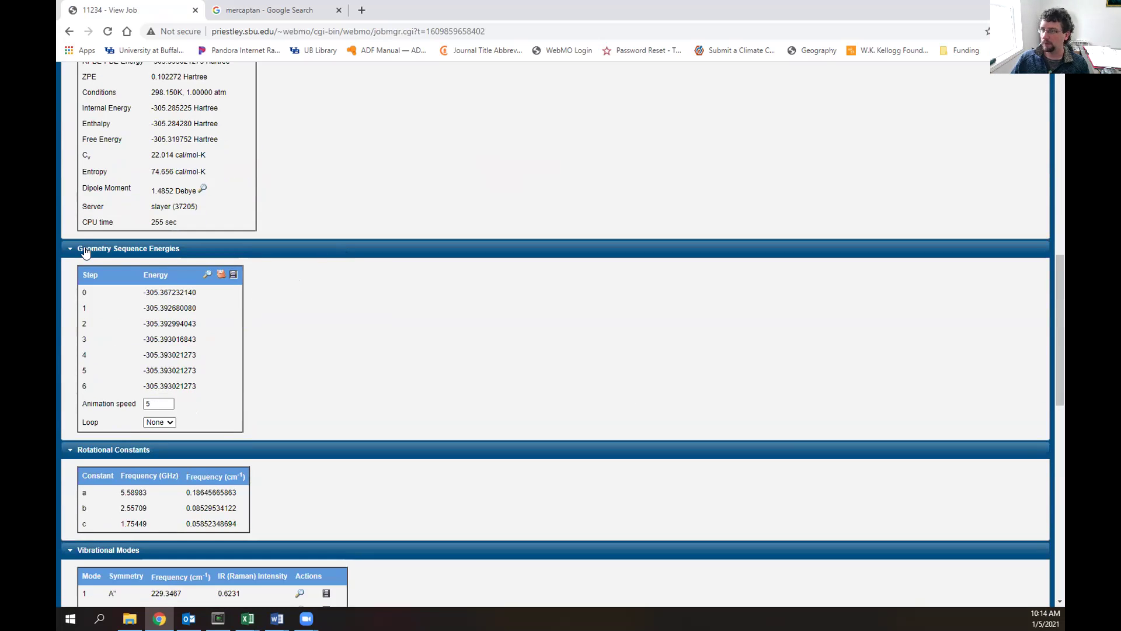
pyautogui.scroll(8, 278, 286)
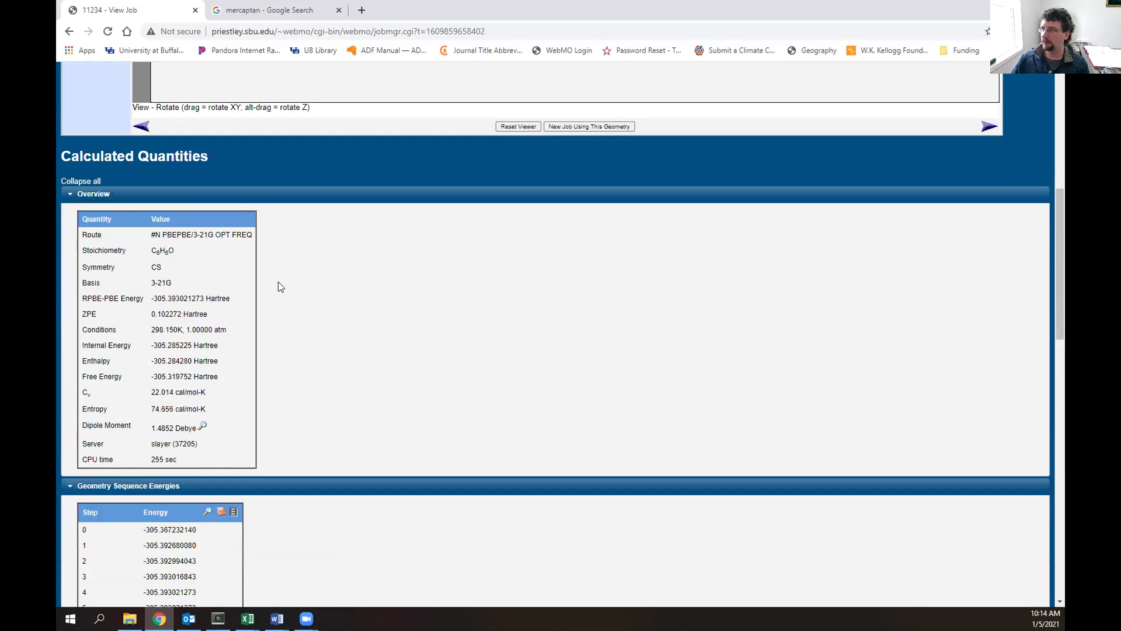
pyautogui.scroll(-3, 351, 374)
pyautogui.scroll(-5, 342, 338)
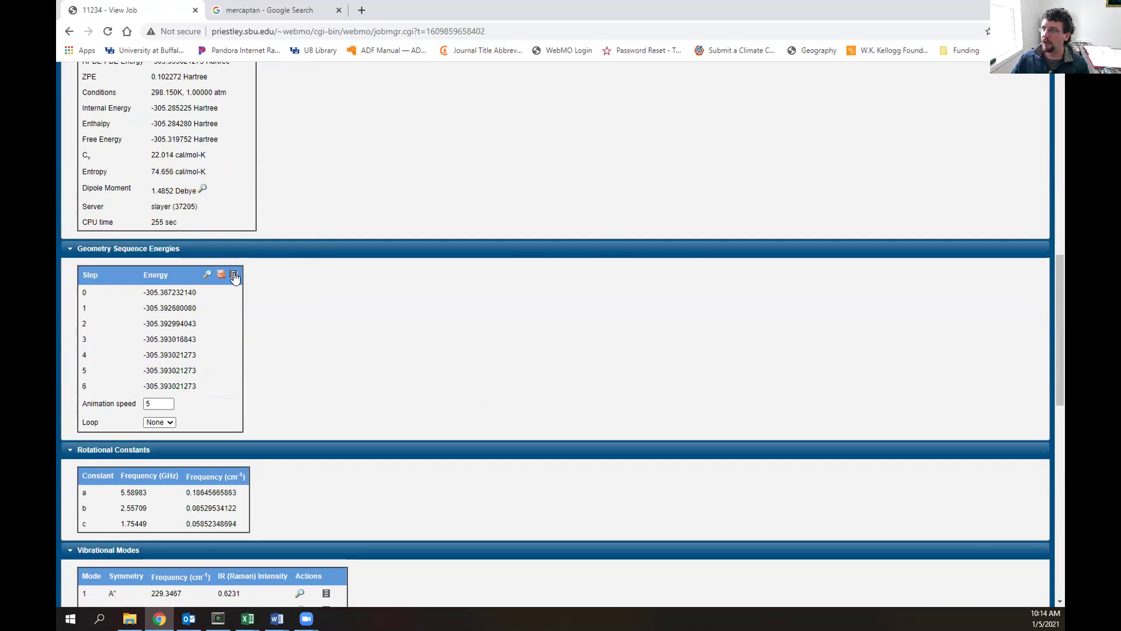
# - Animate the optimization steps, plot the Geometry Sequence Energies, then go back to the molecule viewer
pyautogui.click(233, 275)
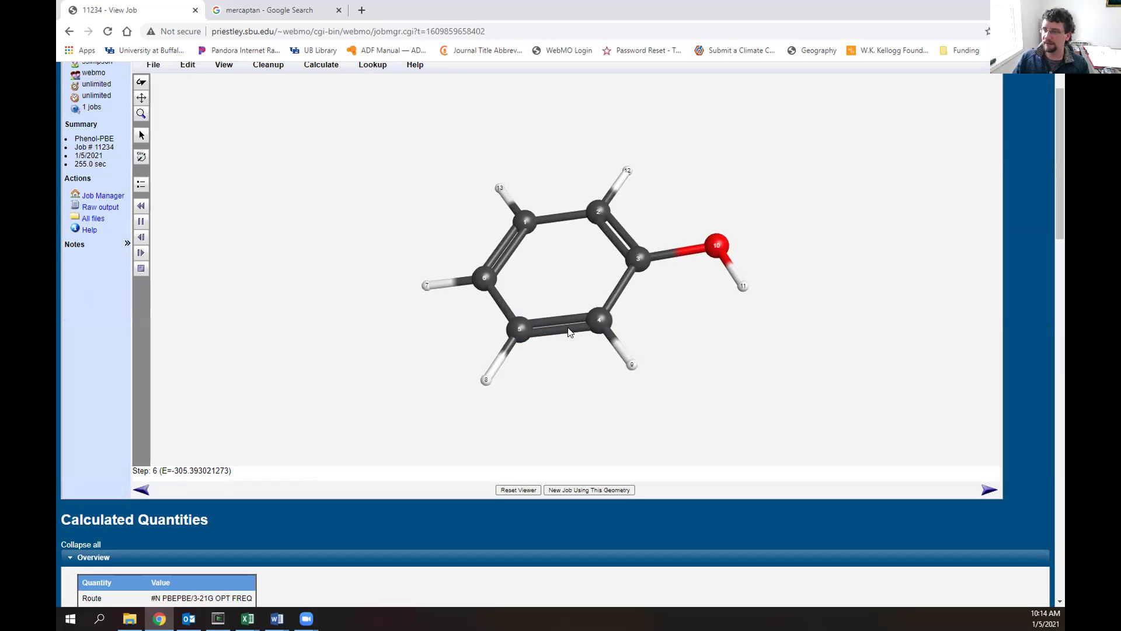
pyautogui.scroll(1, 405, 165)
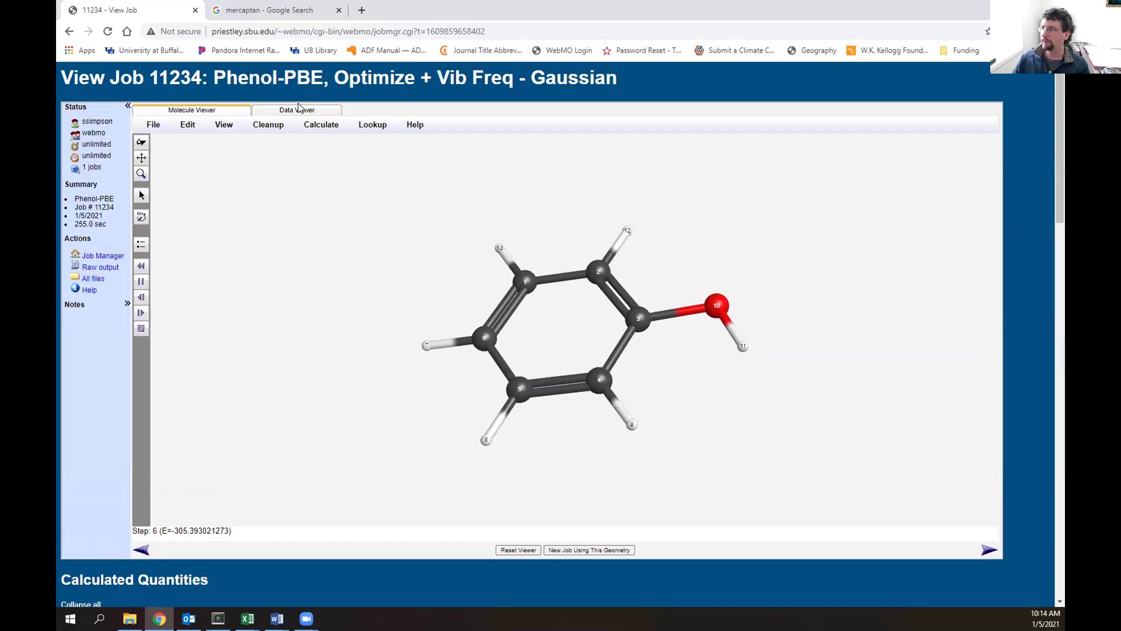
pyautogui.scroll(-10, 282, 274)
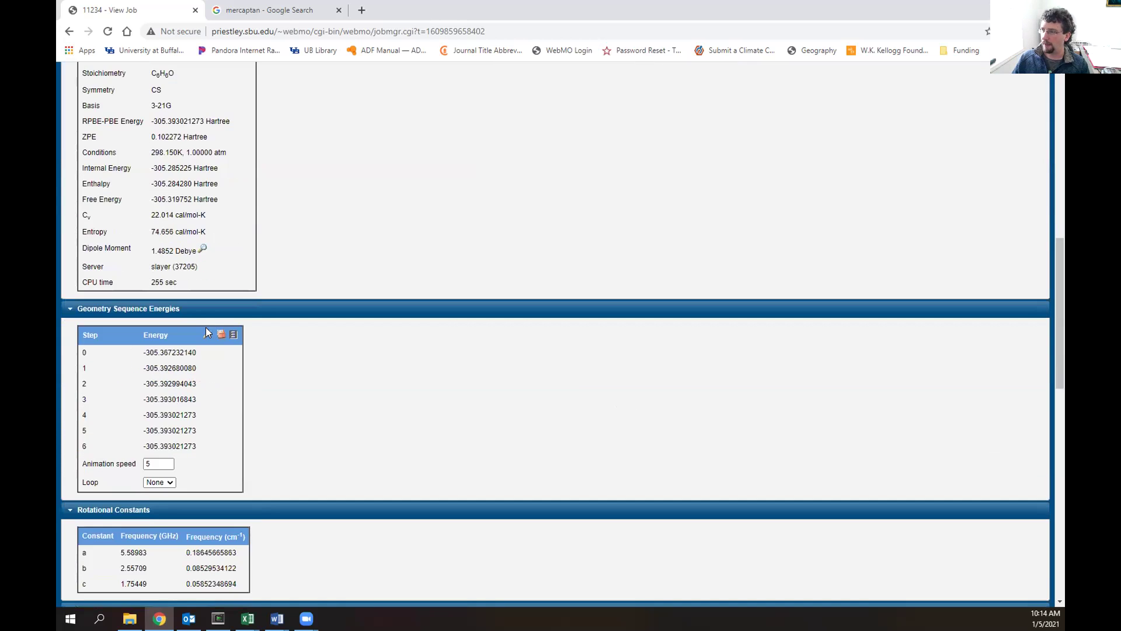
pyautogui.click(221, 334)
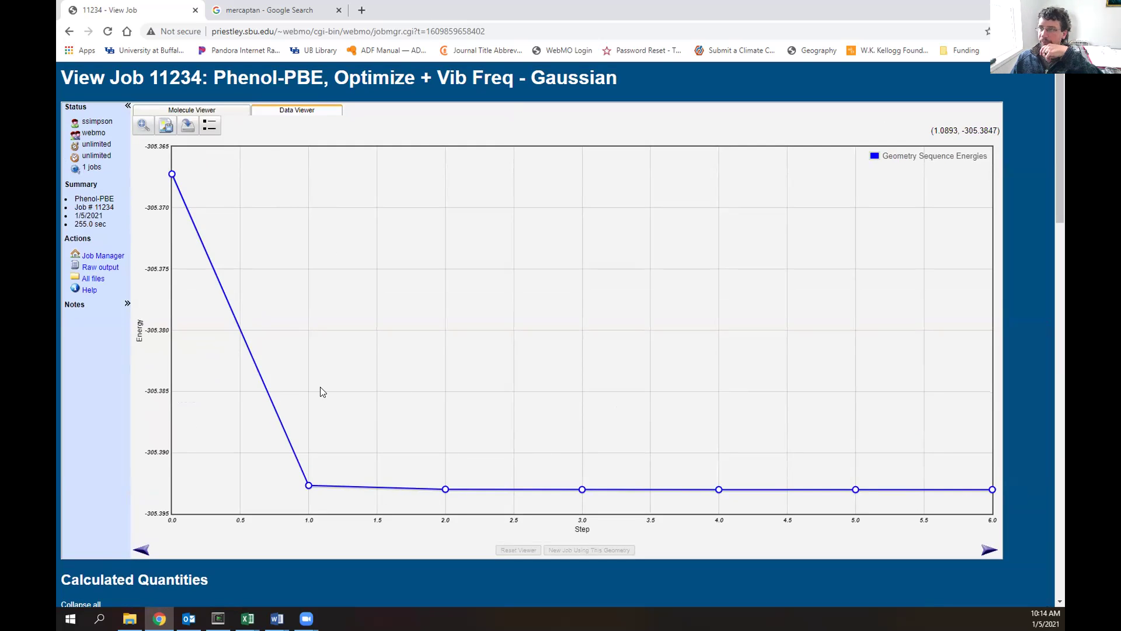
pyautogui.click(209, 111)
# - Highlight the overview values, including the 3-21G basis row and the RPBE-PBE energy
pyautogui.scroll(-6, 235, 338)
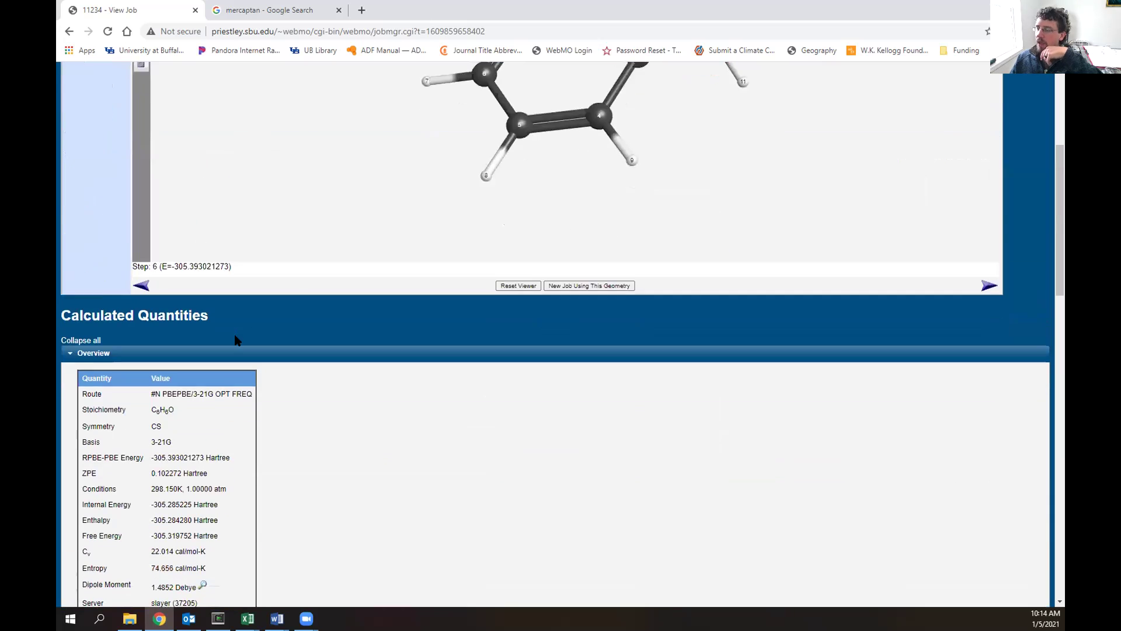
pyautogui.moveTo(84, 291); pyautogui.dragTo(192, 495)
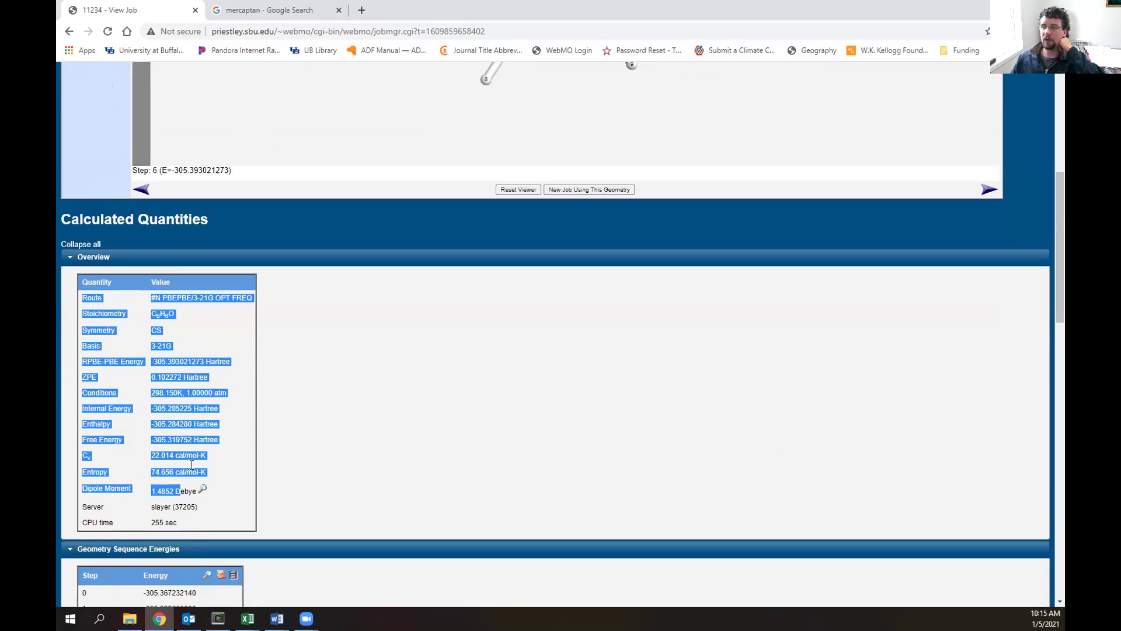
pyautogui.click(296, 314)
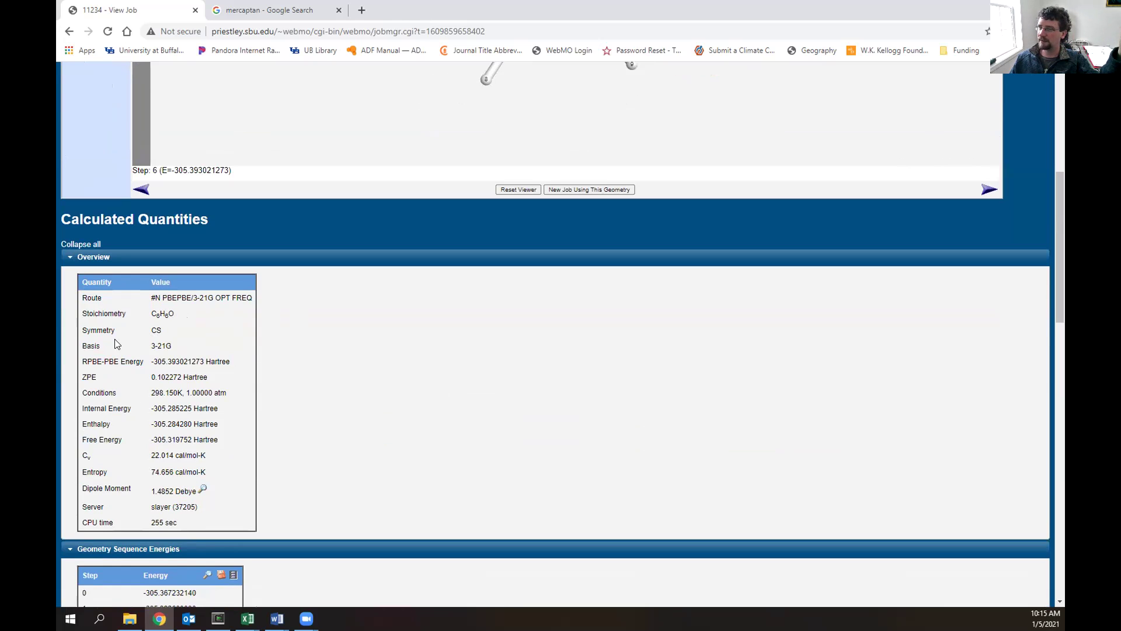
pyautogui.moveTo(83, 346); pyautogui.dragTo(170, 347)
pyautogui.click(107, 358)
pyautogui.moveTo(90, 360); pyautogui.dragTo(213, 363)
pyautogui.click(225, 366)
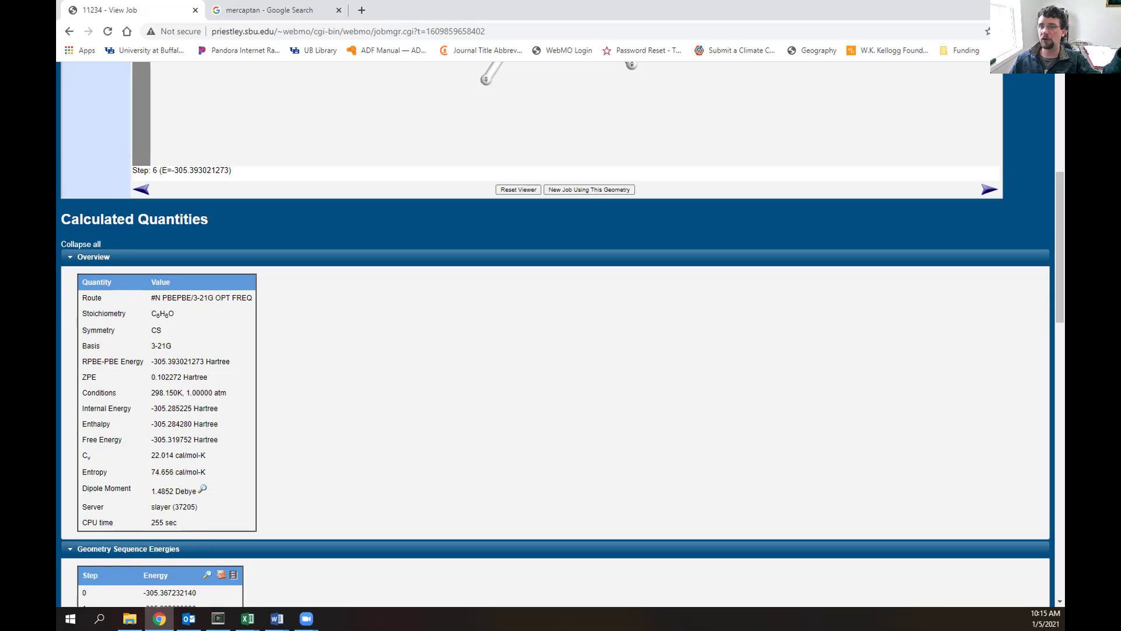
pyautogui.moveTo(80, 365); pyautogui.dragTo(118, 364)
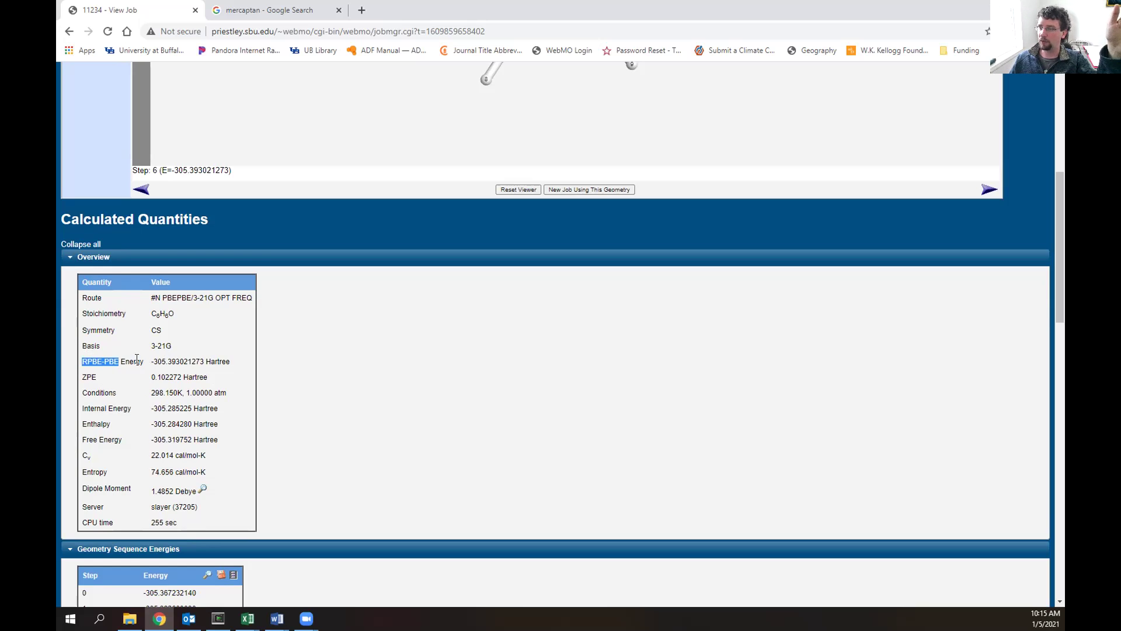
pyautogui.moveTo(117, 363); pyautogui.dragTo(203, 356)
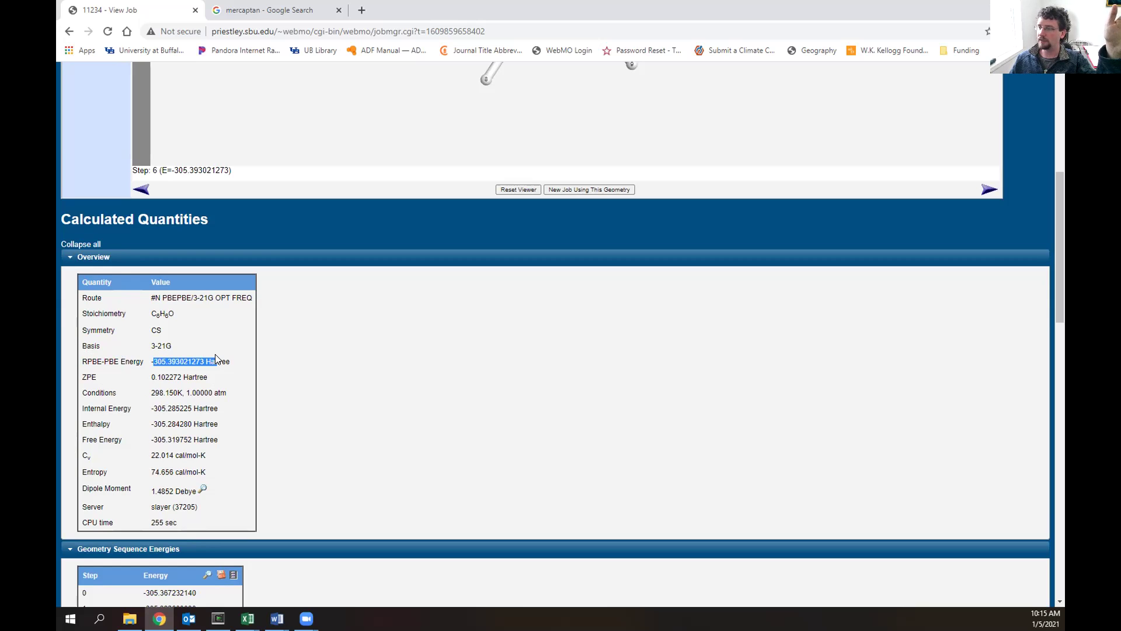
# - Show the 1.4852 Debye dipole moment as an arrow and rotate the molecule to inspect it
pyautogui.scroll(-1, 214, 353)
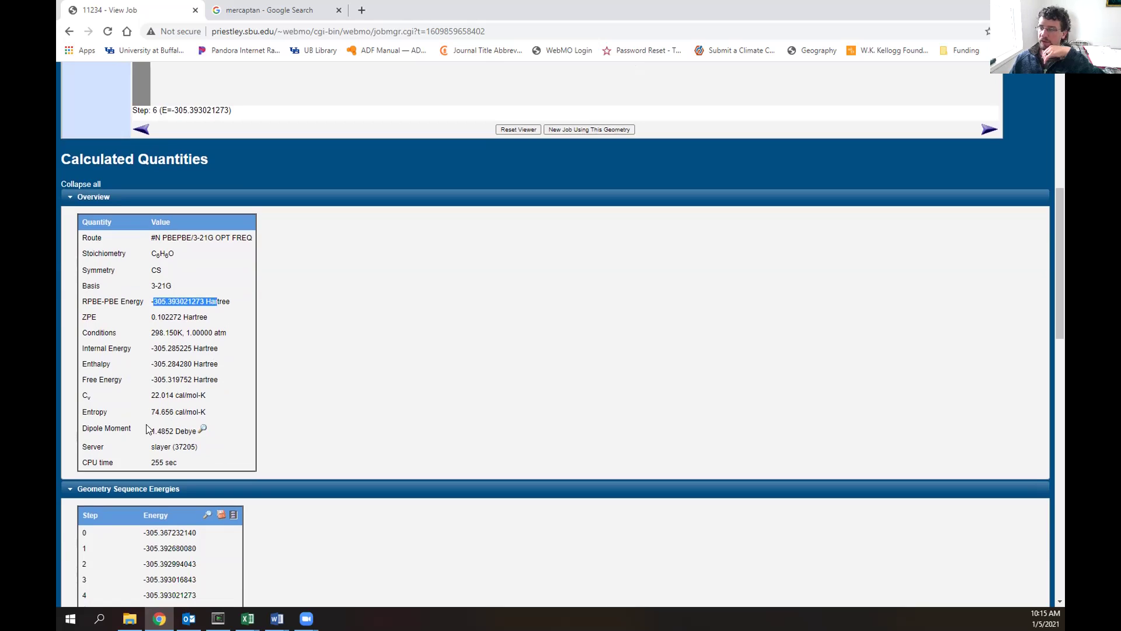
pyautogui.moveTo(150, 431); pyautogui.dragTo(200, 439)
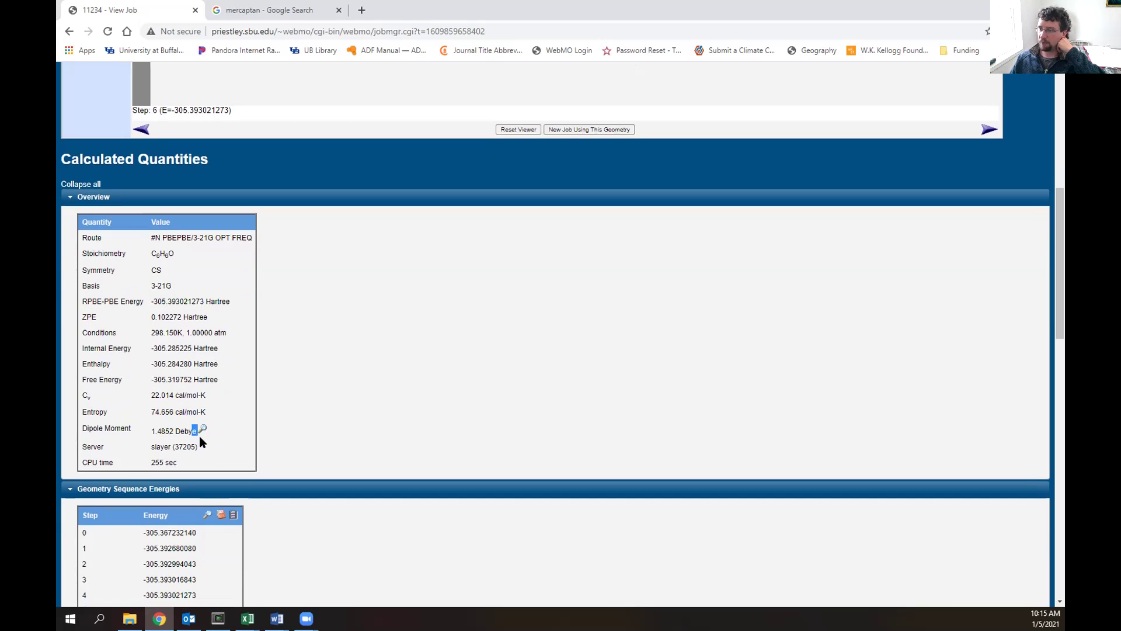
pyautogui.moveTo(83, 428); pyautogui.dragTo(192, 433)
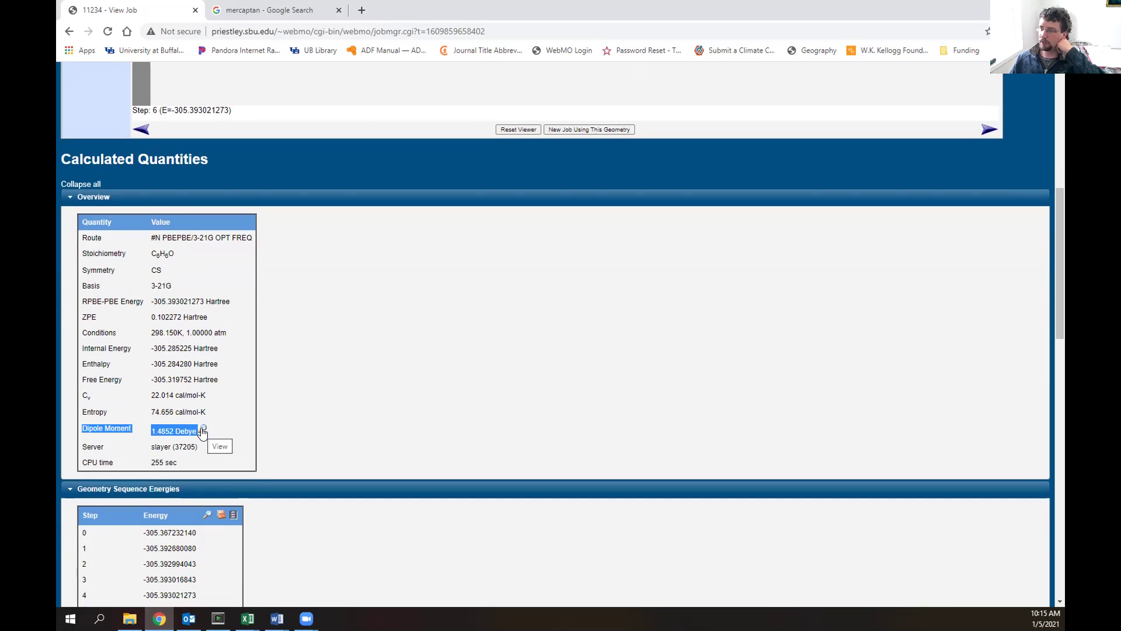
pyautogui.click(202, 431)
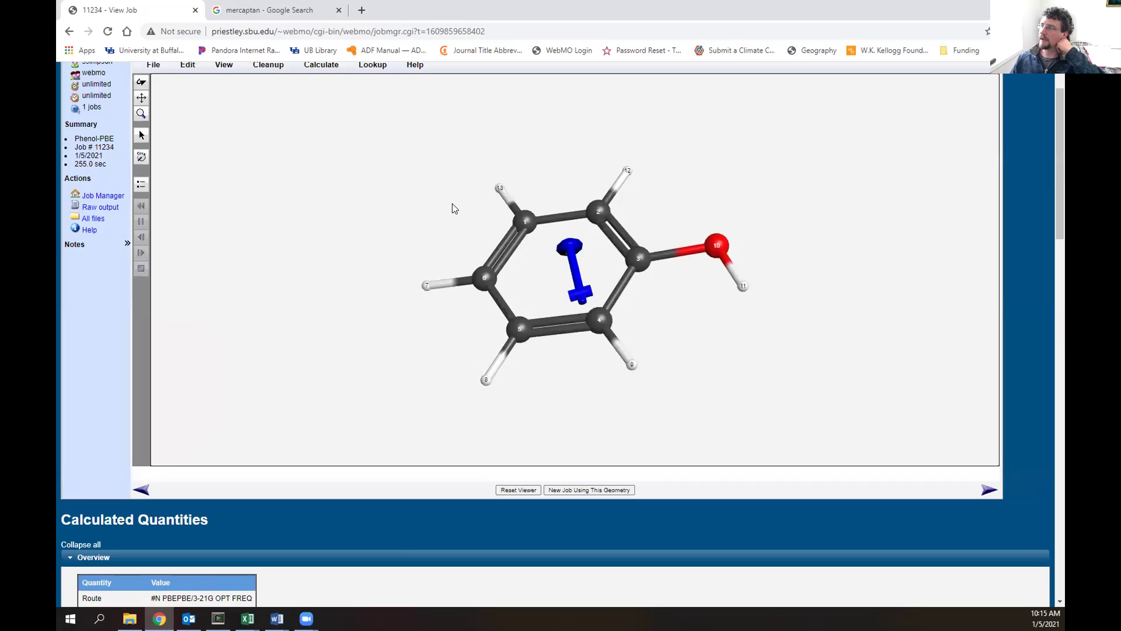
pyautogui.moveTo(453, 208); pyautogui.dragTo(579, 286)
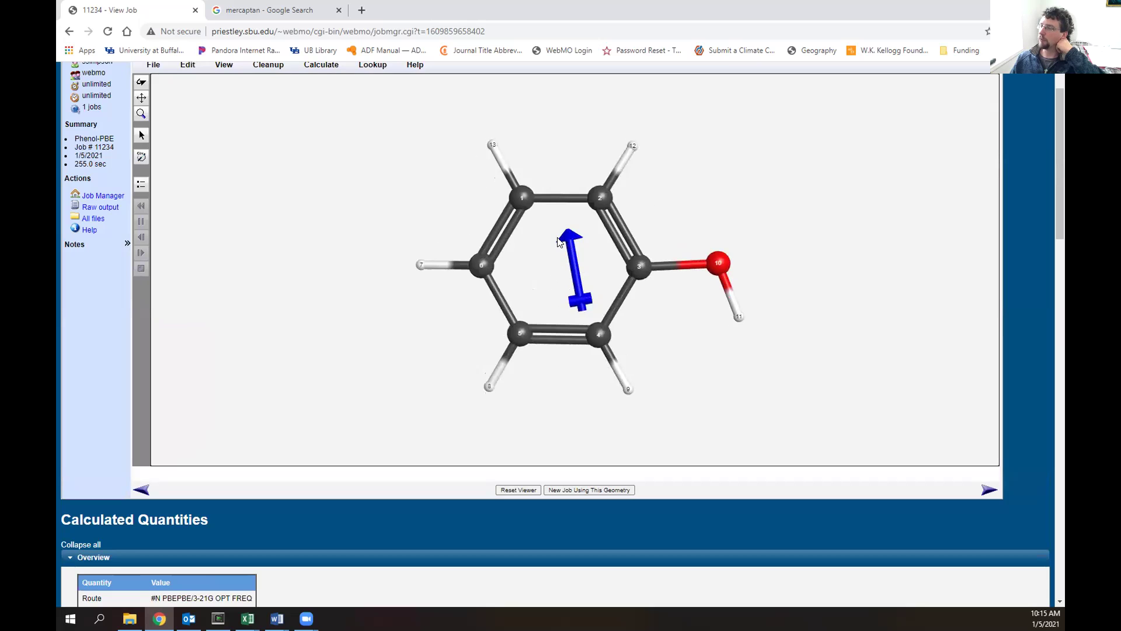
# - Animate vibrational mode 3 at 397.3 cm-1 and turn the phenol ring nearly edge-on
pyautogui.scroll(-20, 187, 428)
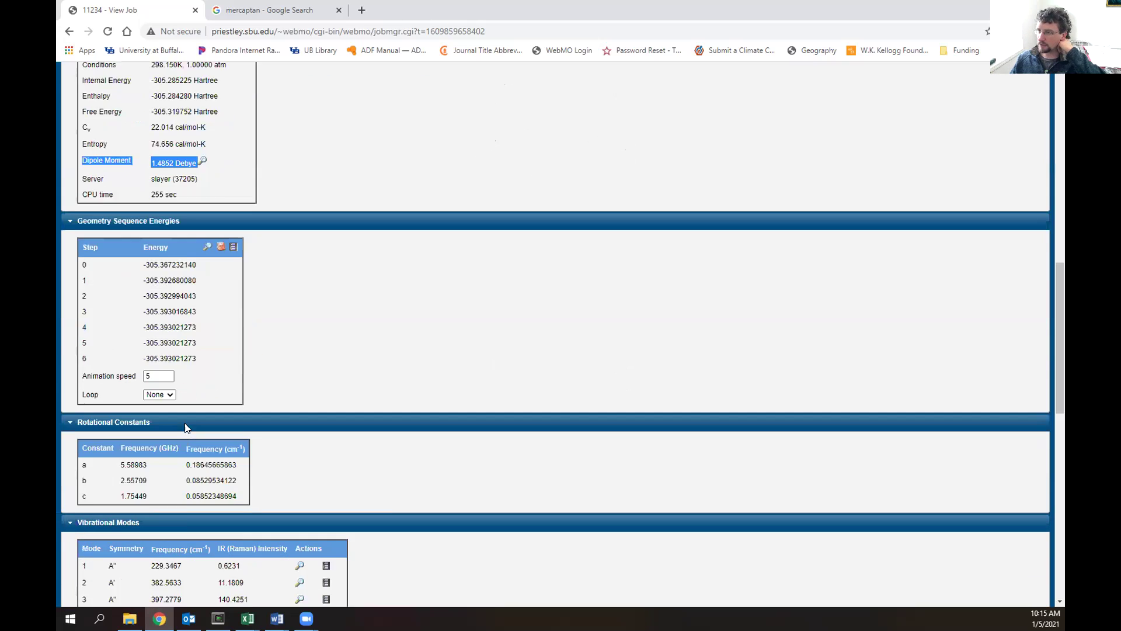
pyautogui.scroll(-1, 186, 400)
pyautogui.scroll(1, 185, 400)
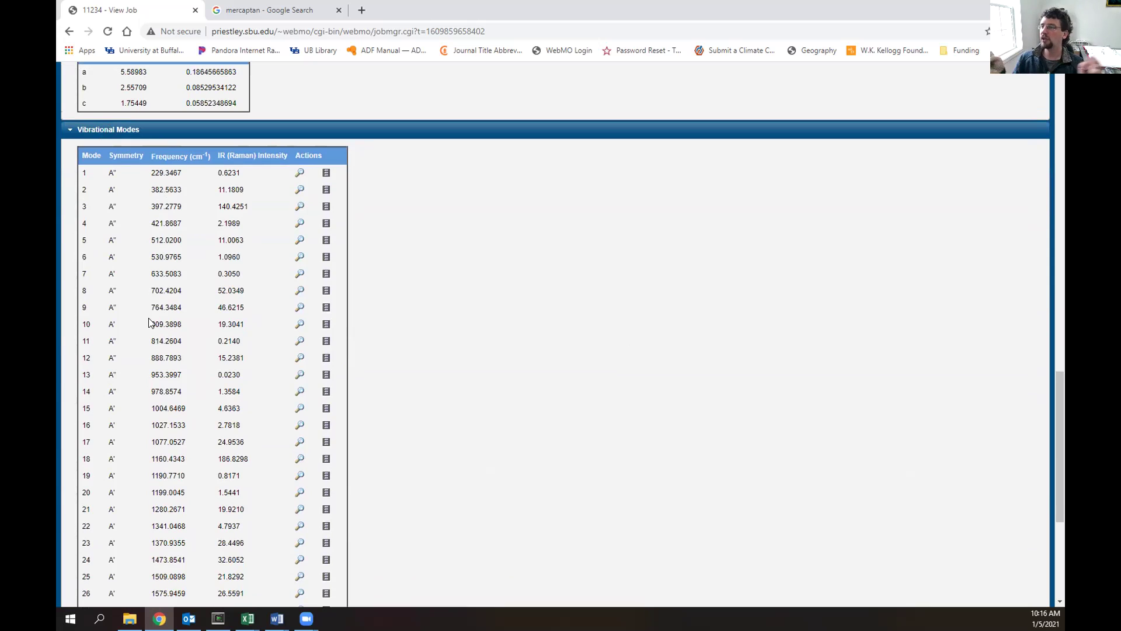
pyautogui.click(327, 209)
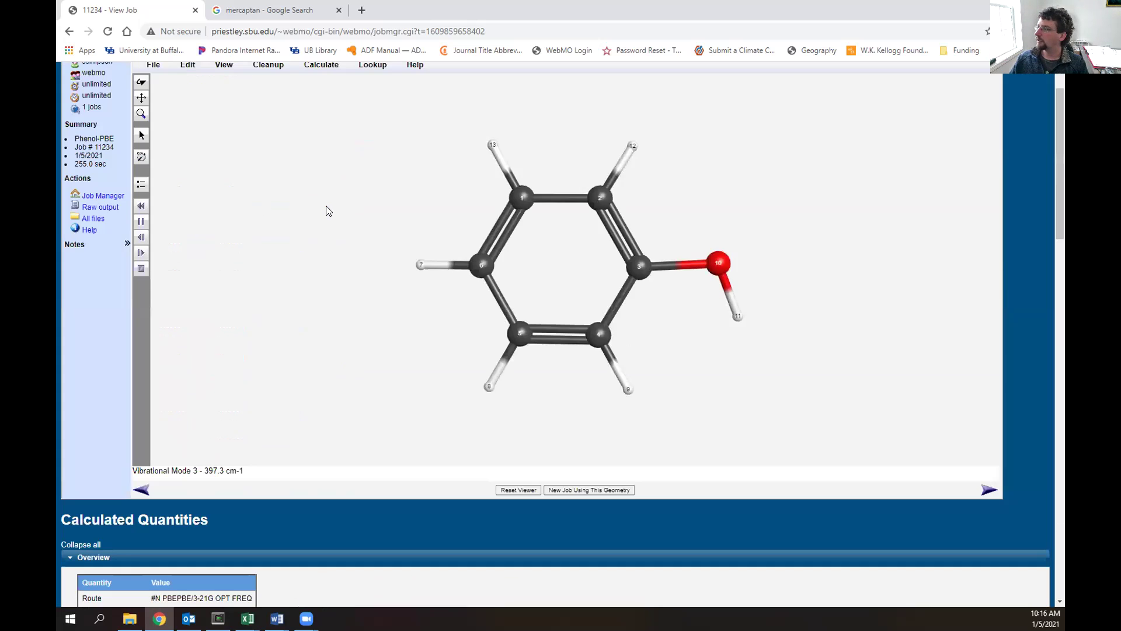
pyautogui.moveTo(395, 355); pyautogui.dragTo(385, 247)
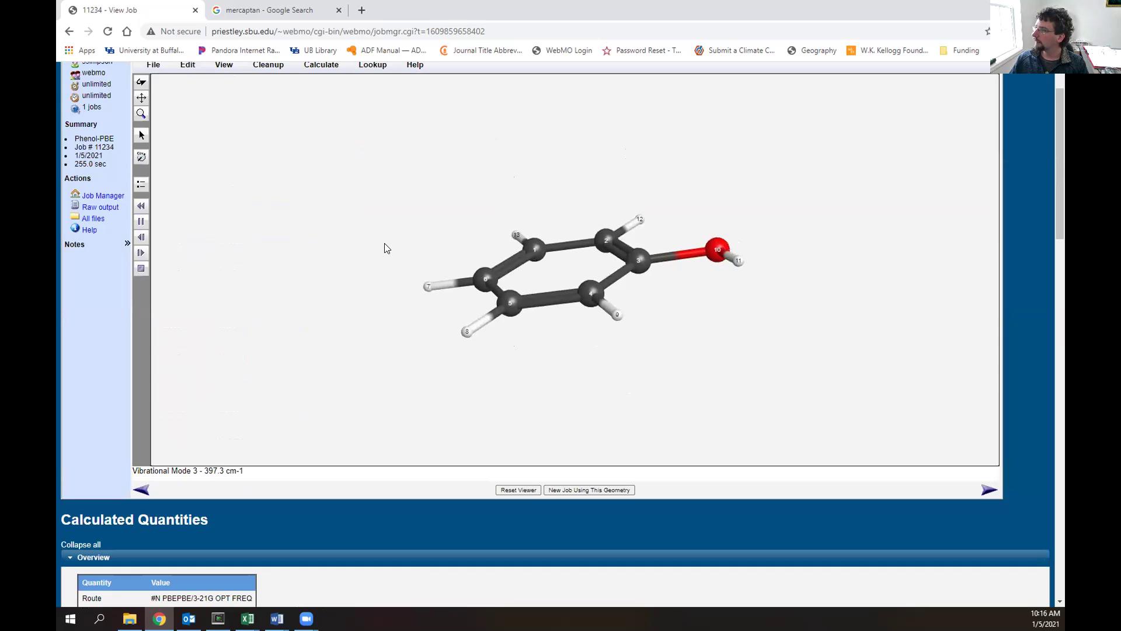
pyautogui.moveTo(739, 325); pyautogui.dragTo(740, 330)
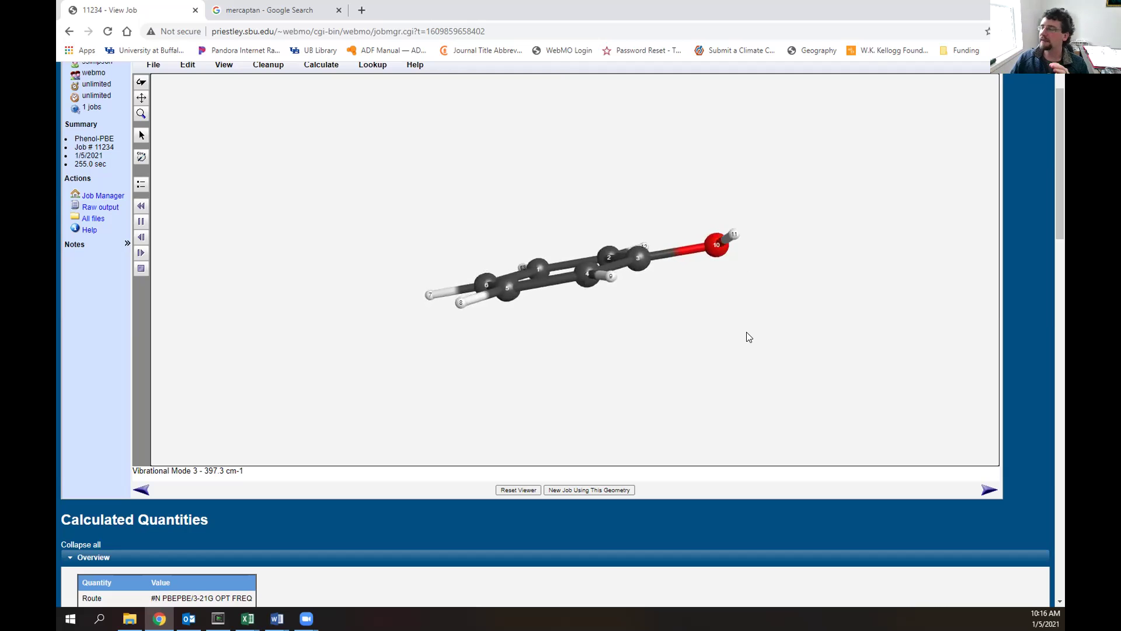
# - Plot phenol's calculated IR spectrum, with its strongest band near 1160 cm-1
pyautogui.scroll(-20, 776, 490)
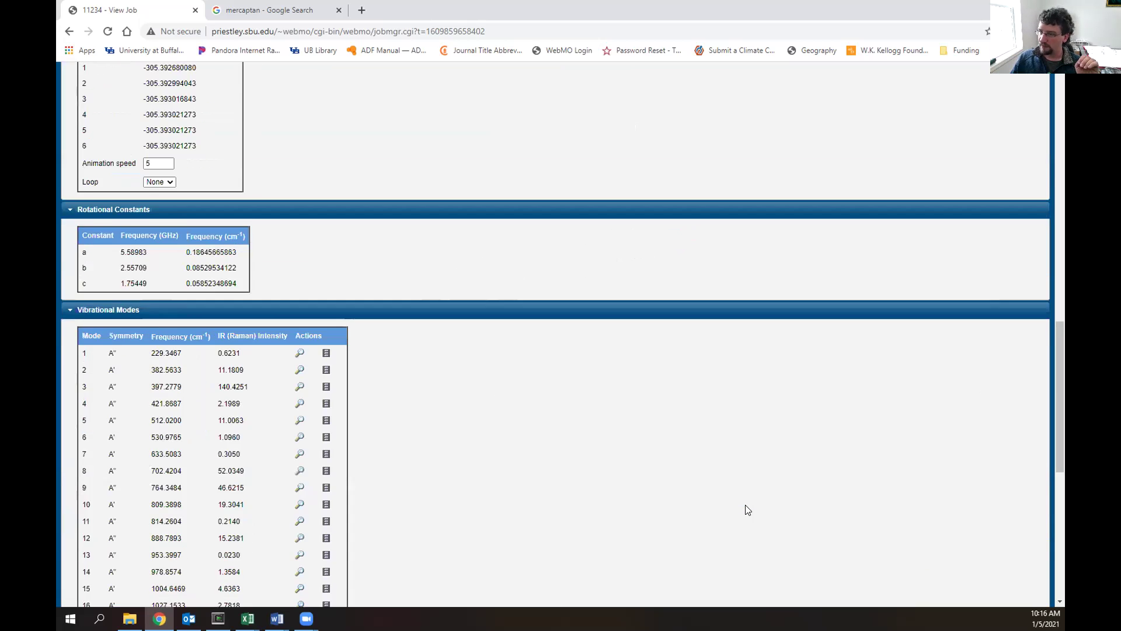
pyautogui.scroll(8, 113, 350)
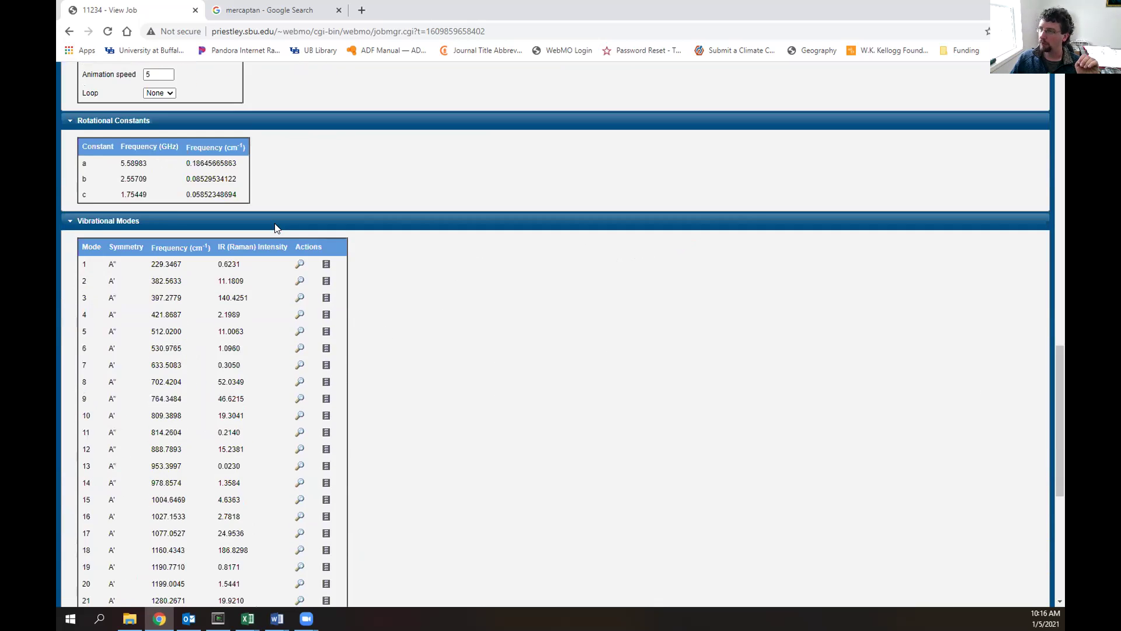
pyautogui.scroll(-8, 106, 347)
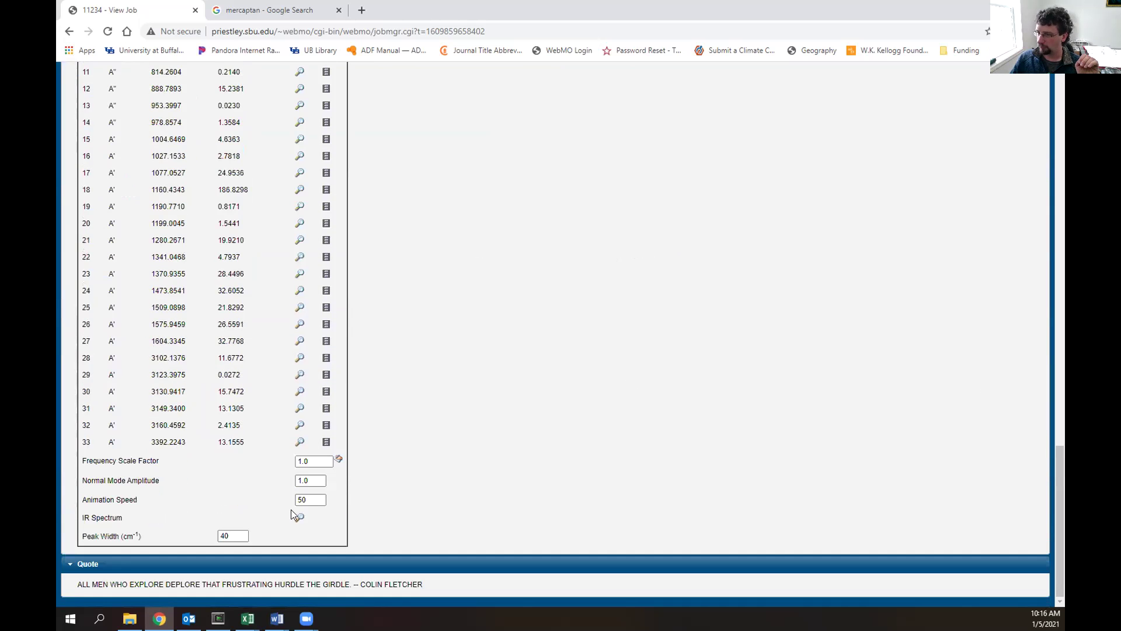
pyautogui.click(300, 518)
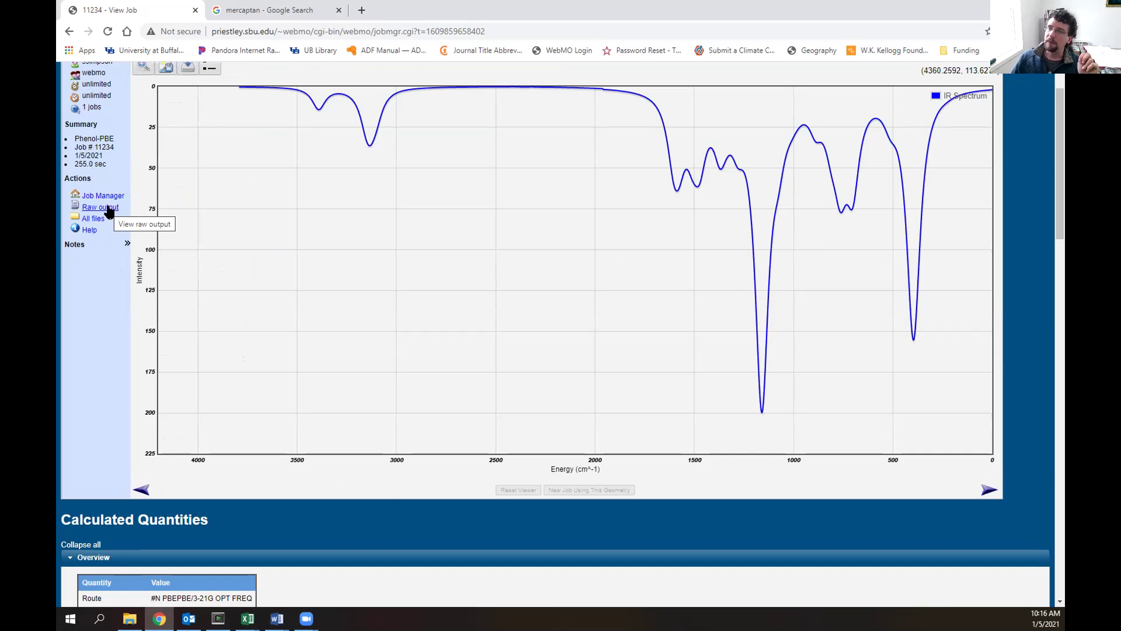
pyautogui.scroll(-5, 122, 495)
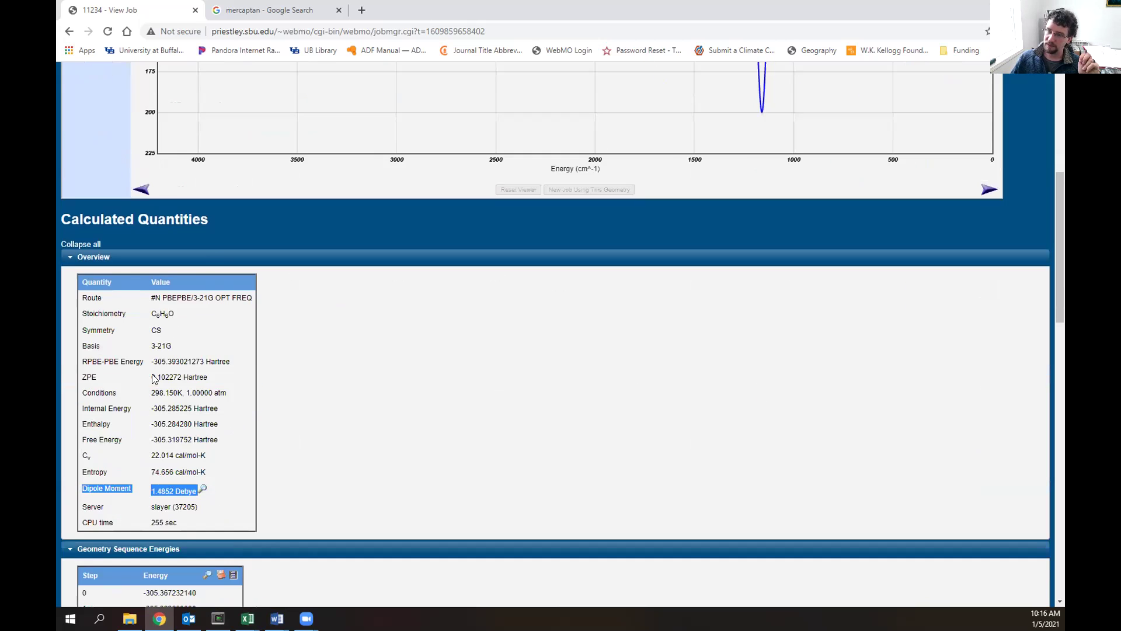
pyautogui.scroll(6, 214, 483)
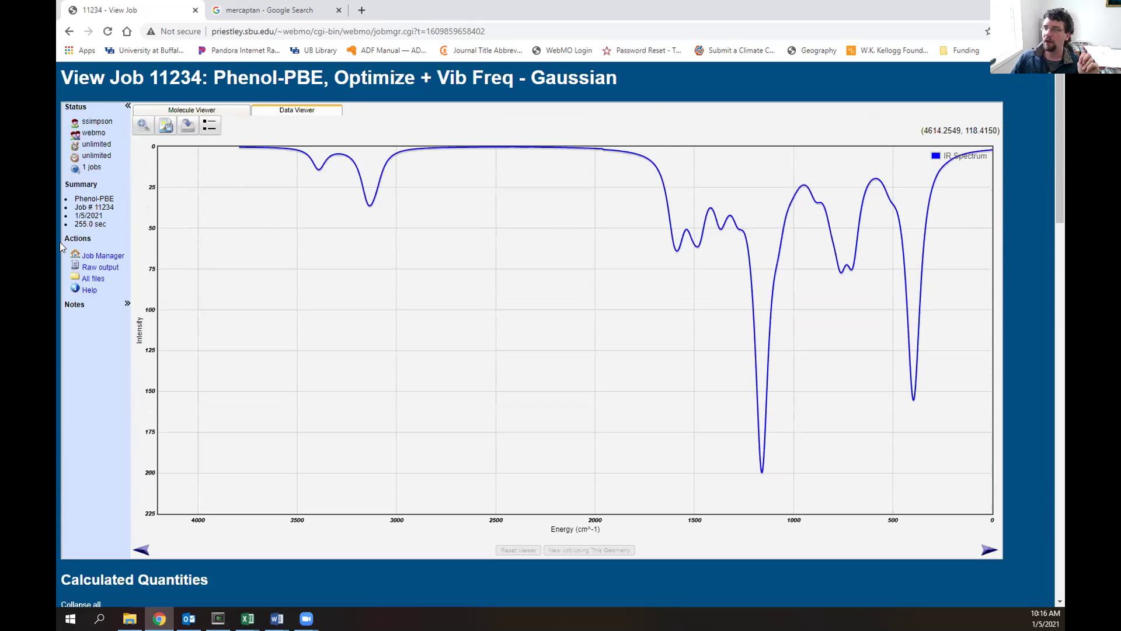
# - Open job 11234's raw Gaussian output in a new tab and scroll to 'Normal termination of Gaussian 16'
pyautogui.click(112, 268)
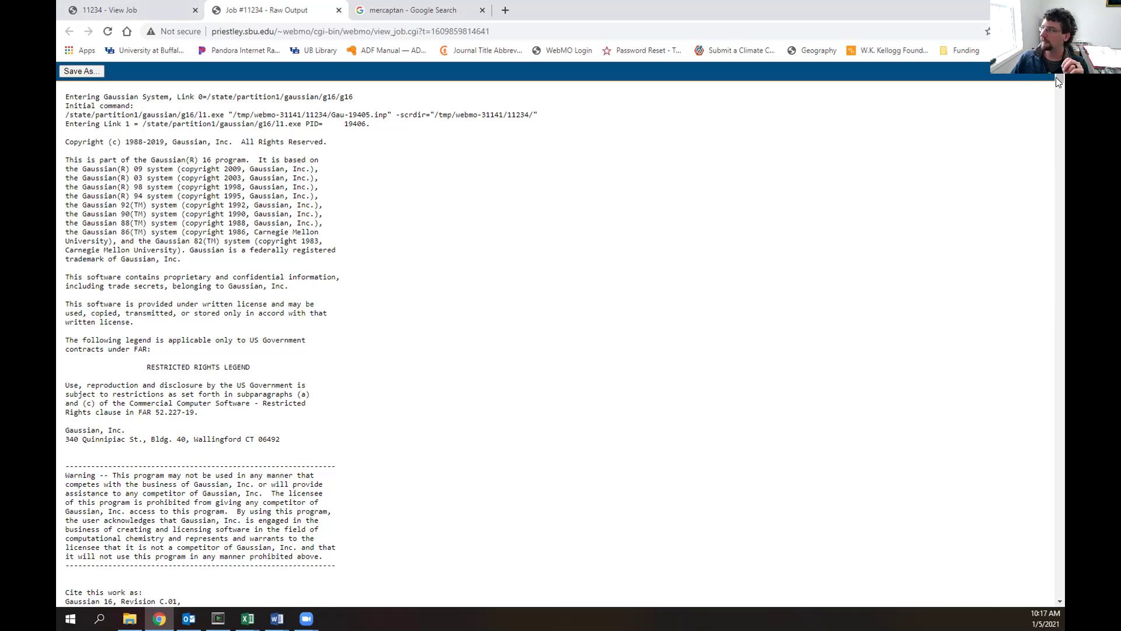
pyautogui.moveTo(1055, 129); pyautogui.dragTo(1061, 408)
pyautogui.scroll(-9, 1061, 408)
pyautogui.scroll(-20, 851, 293)
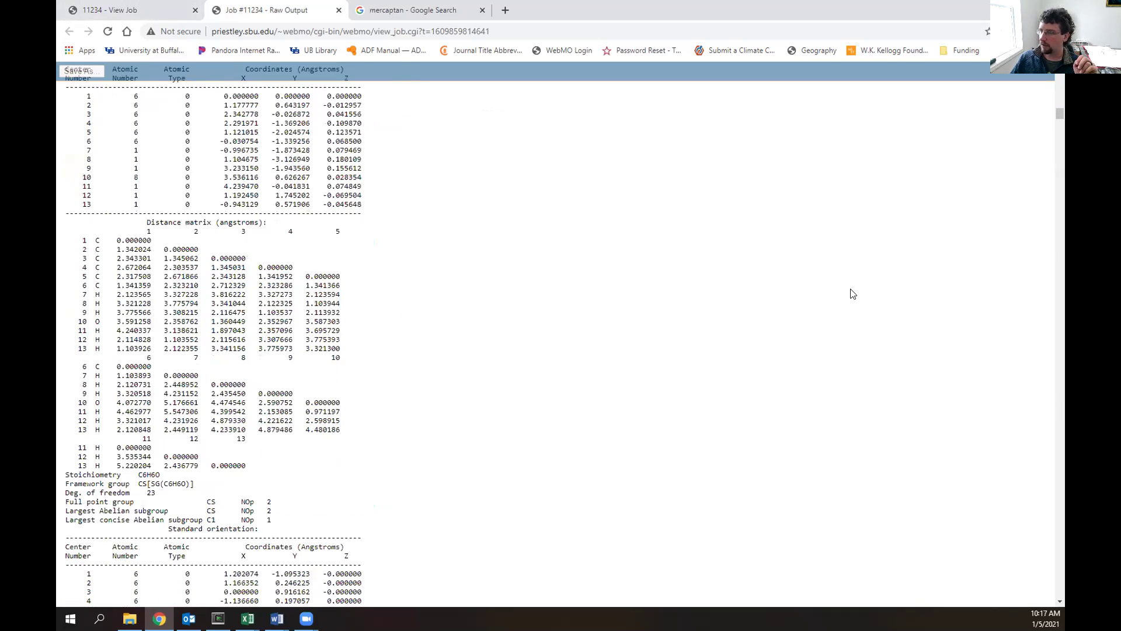
pyautogui.scroll(-5, 953, 126)
pyautogui.scroll(-20, 1063, 211)
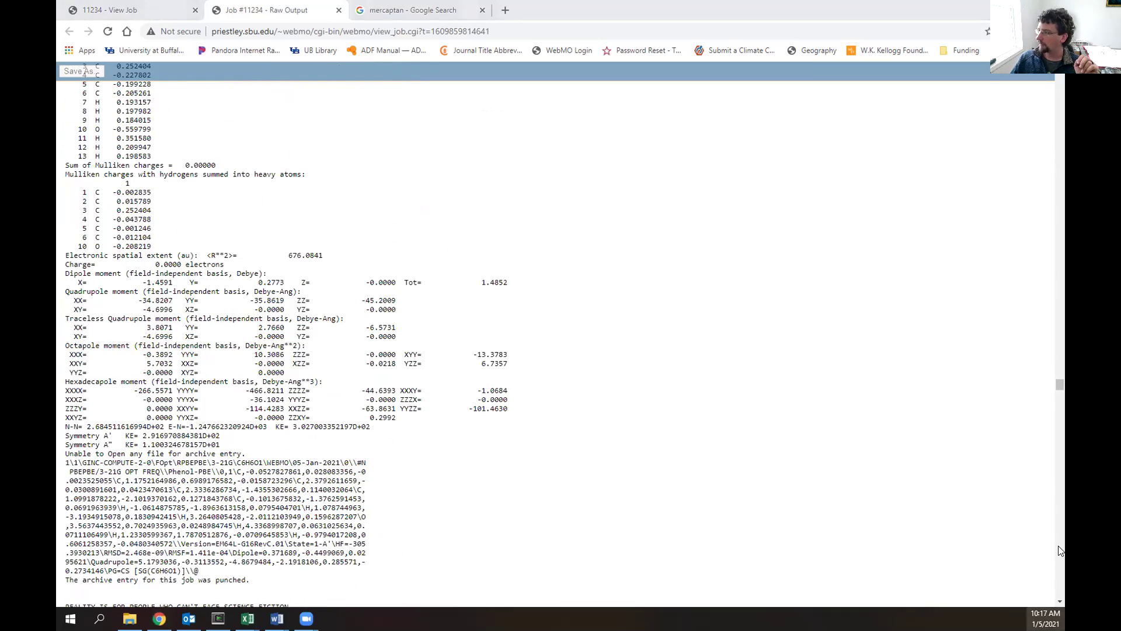
pyautogui.click(1045, 617)
pyautogui.click(381, 503)
pyautogui.scroll(-13, 495, 413)
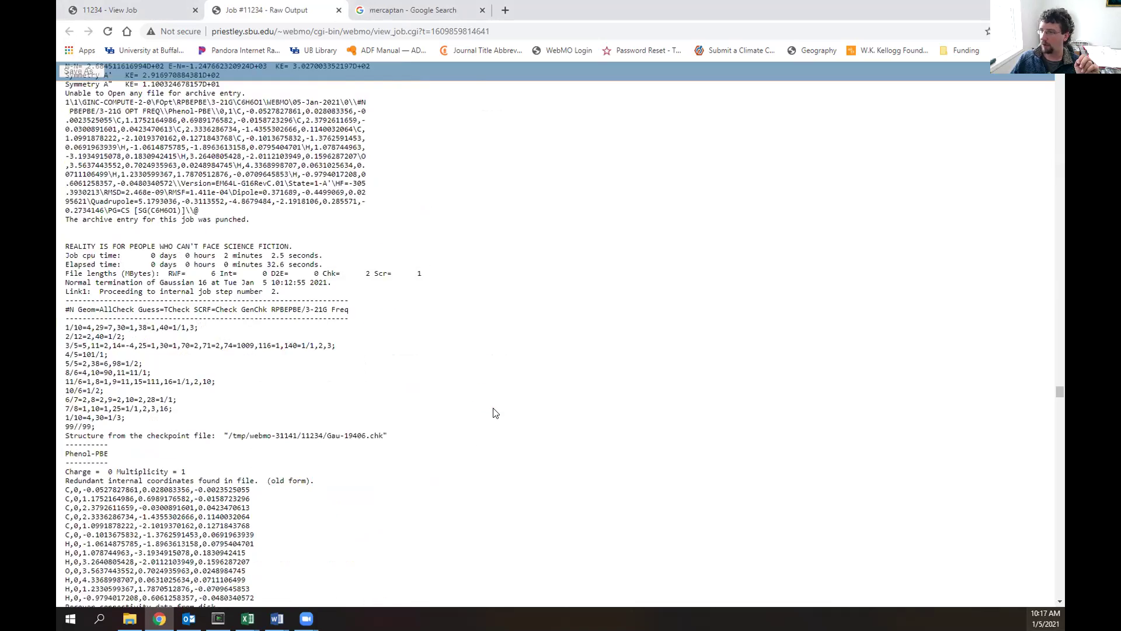
pyautogui.scroll(-20, 494, 413)
pyautogui.moveTo(1058, 397); pyautogui.dragTo(1061, 601)
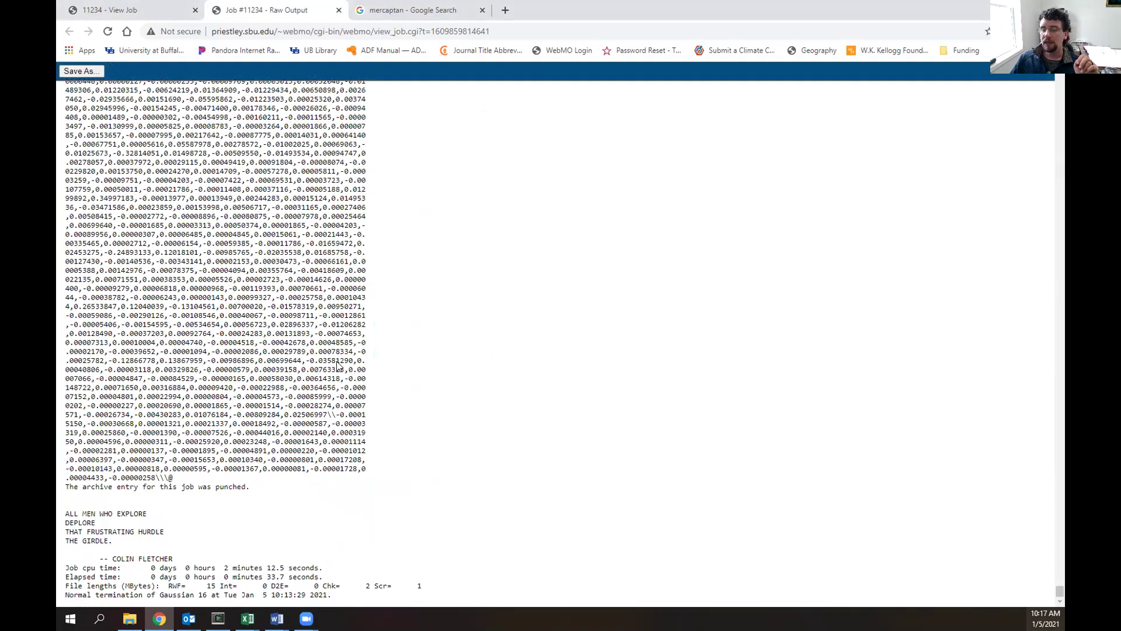